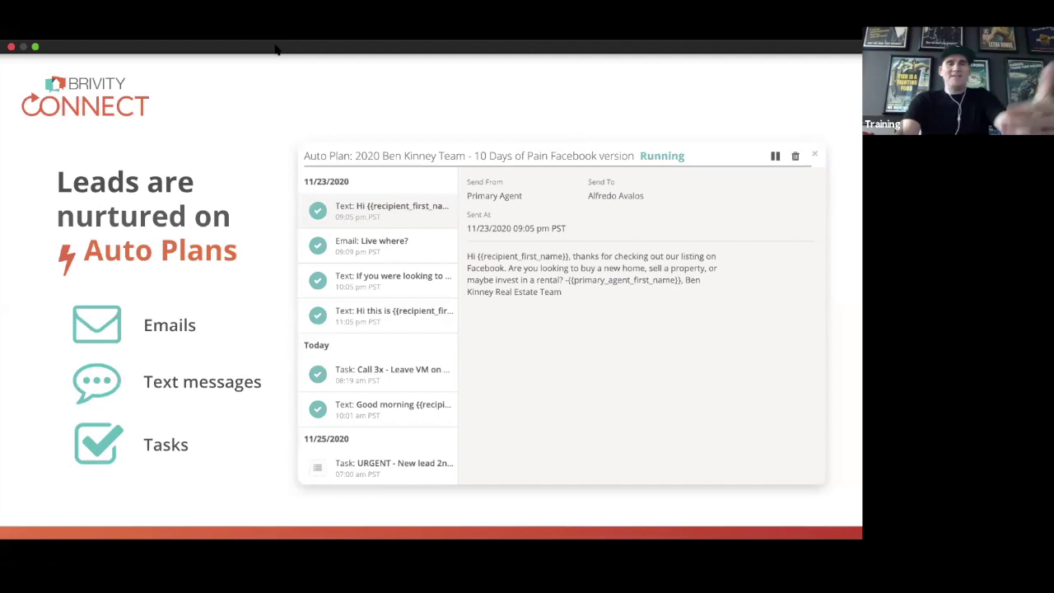
Advance to slide 53, 'Brivity Connect on your dashboard', and exit the slideshow to the editor.
key("Right")
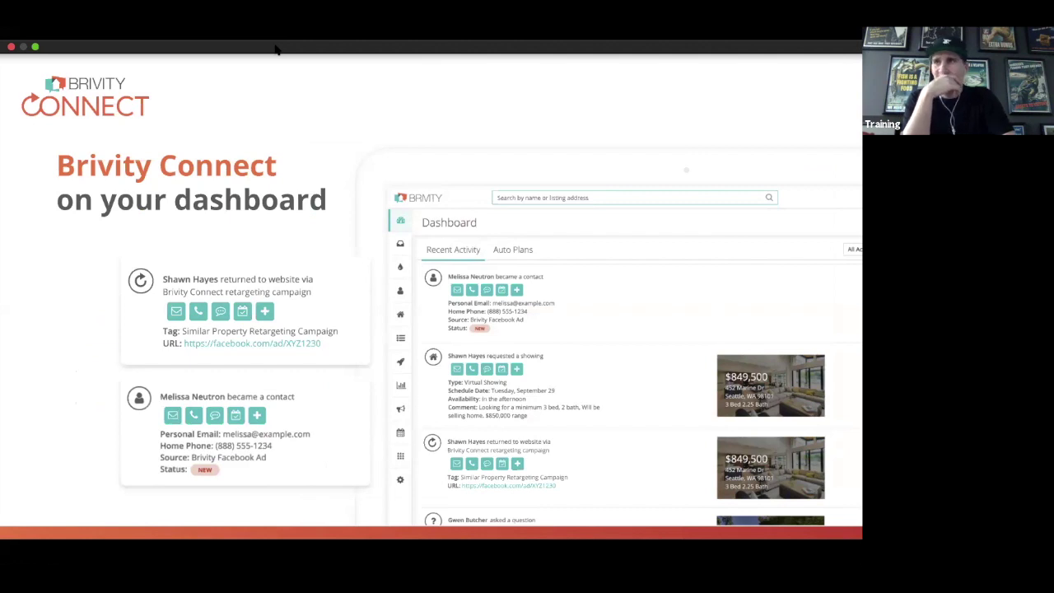
key("Escape")
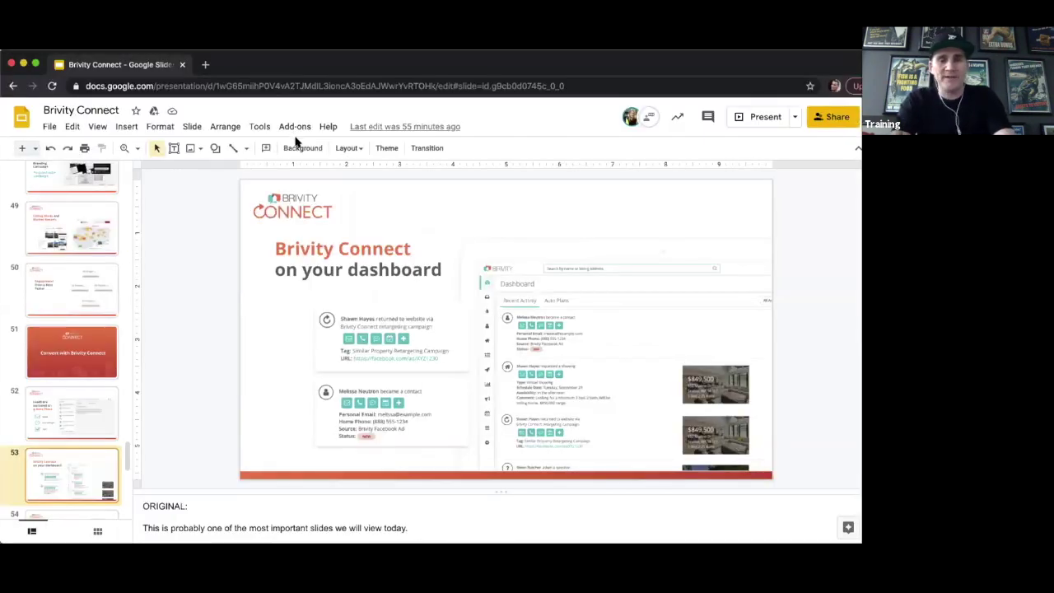
In a new Chrome tab, load Brivity's super-user log-in-as-user page via 'brivity.com/s'.
key("super+t")
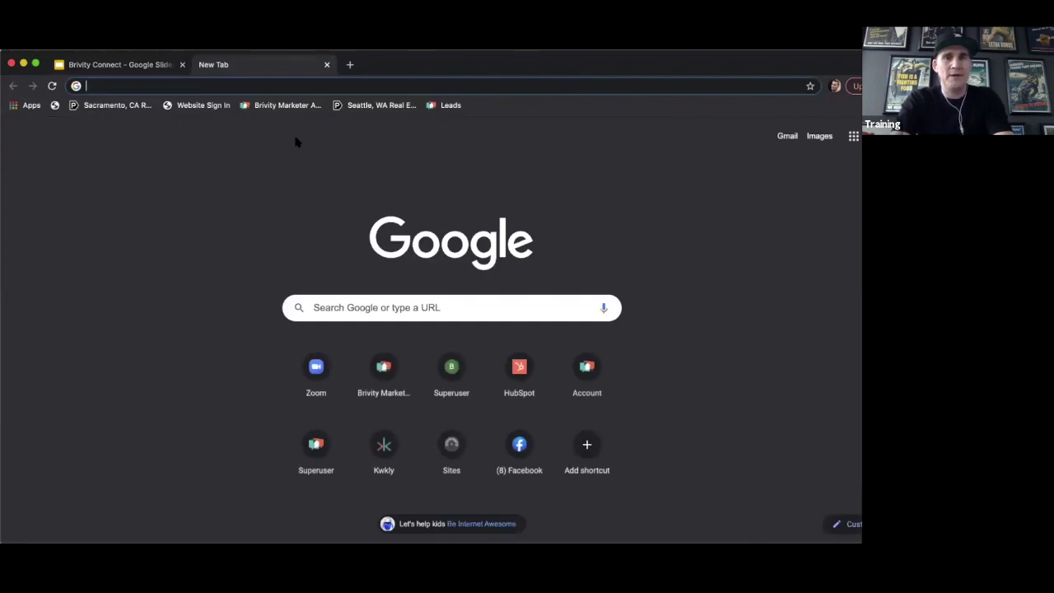
type("brivity")
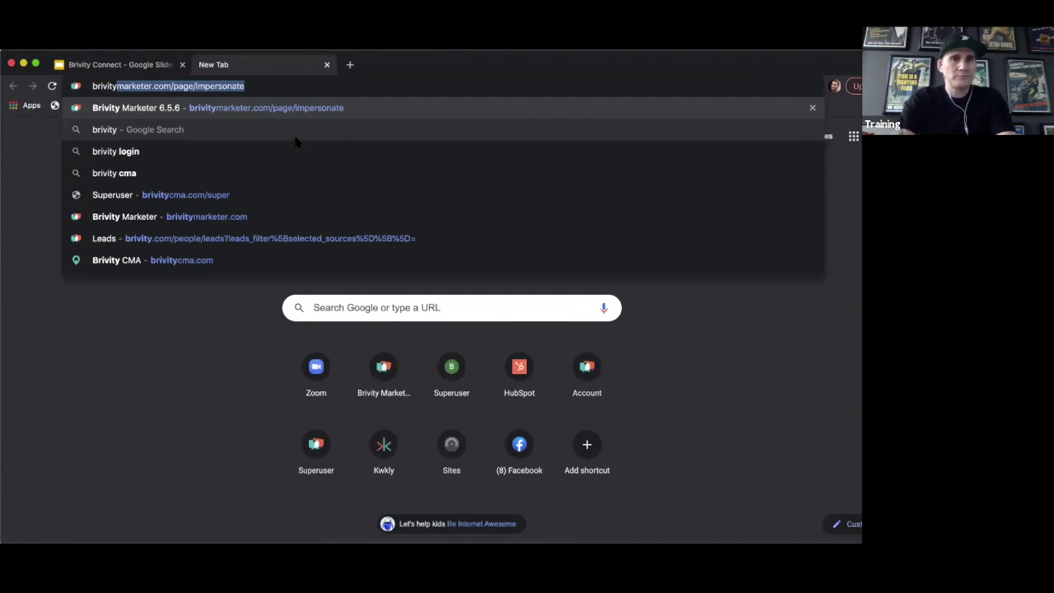
type(".com")
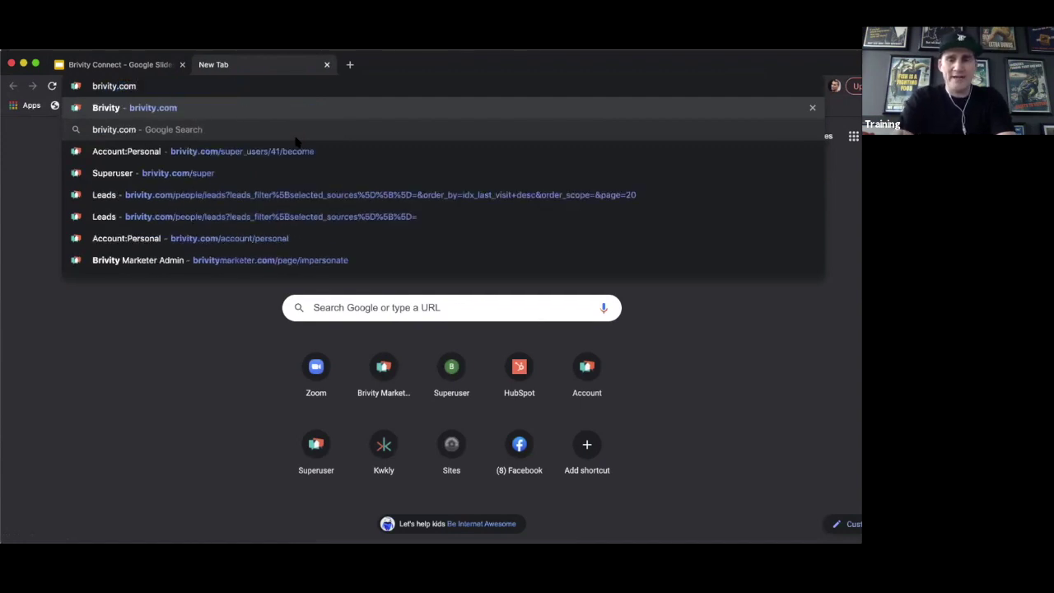
type("/super_users/41/become")
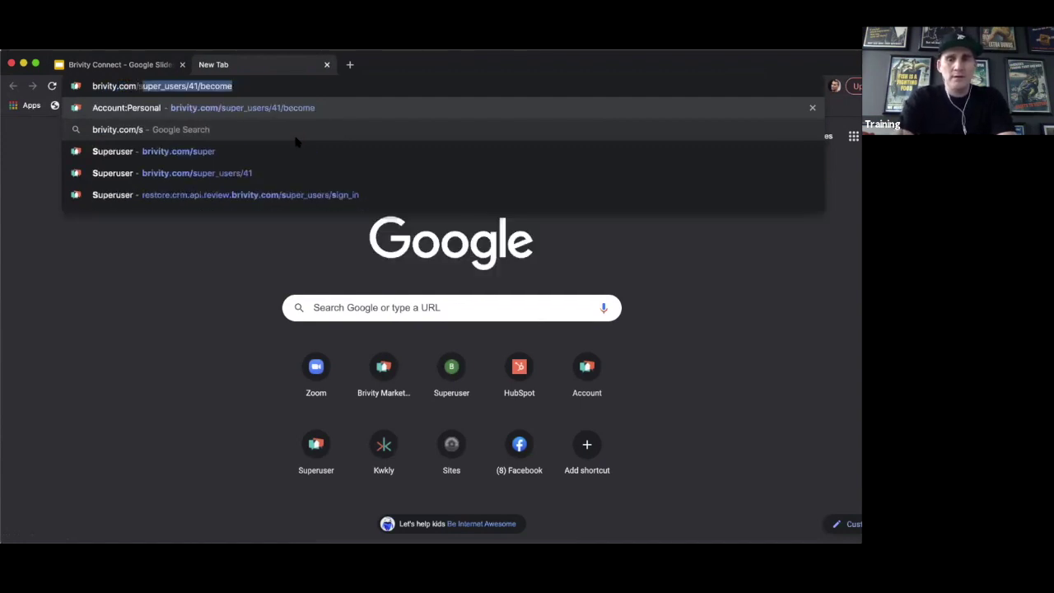
key("Return")
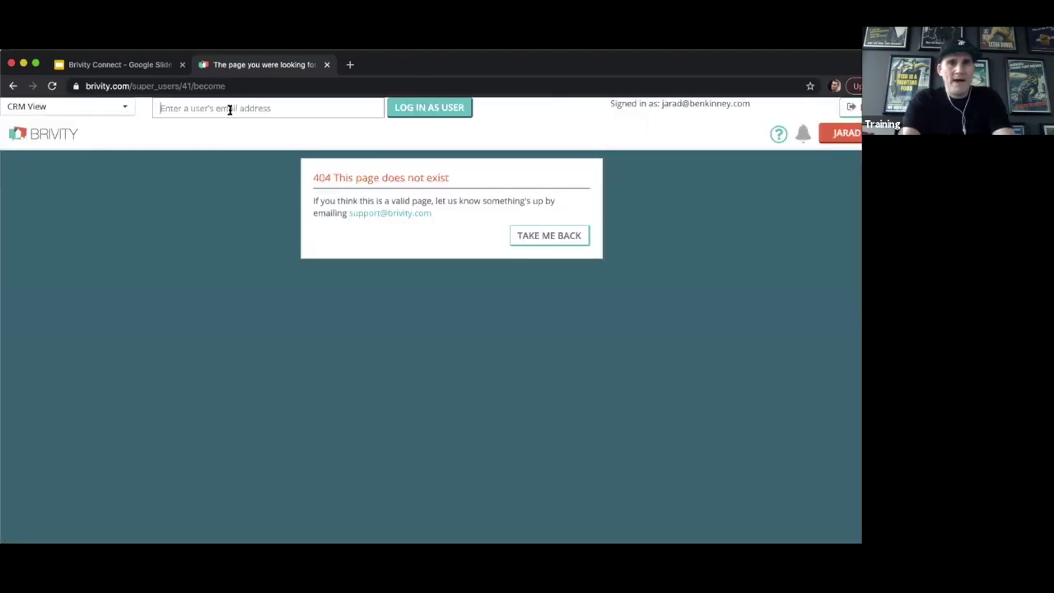
Log in as the team member's account using their saved e-mail, then view its Dashboard activity feed.
left_click(230, 109)
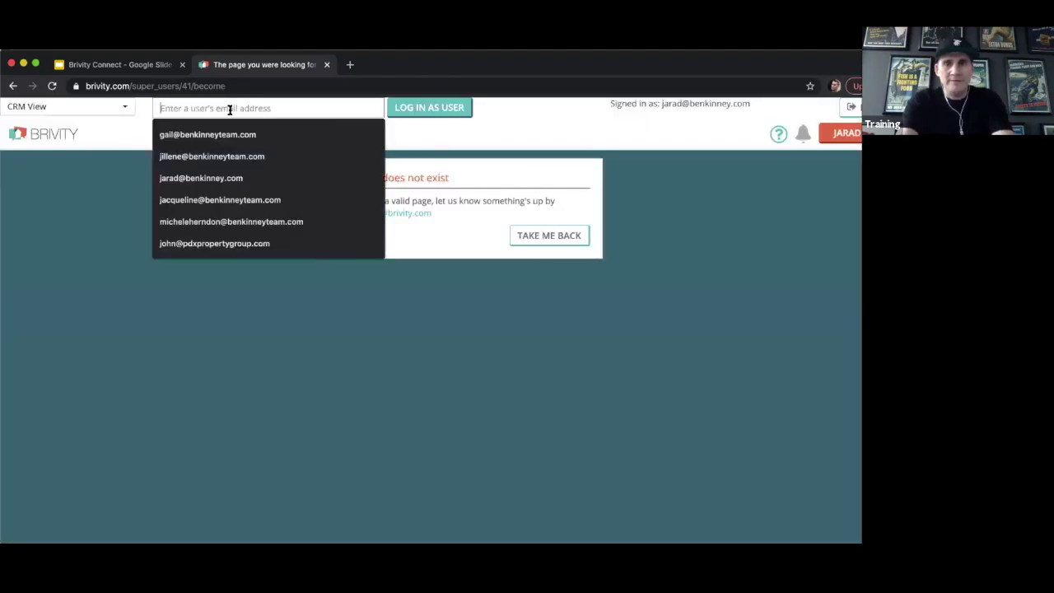
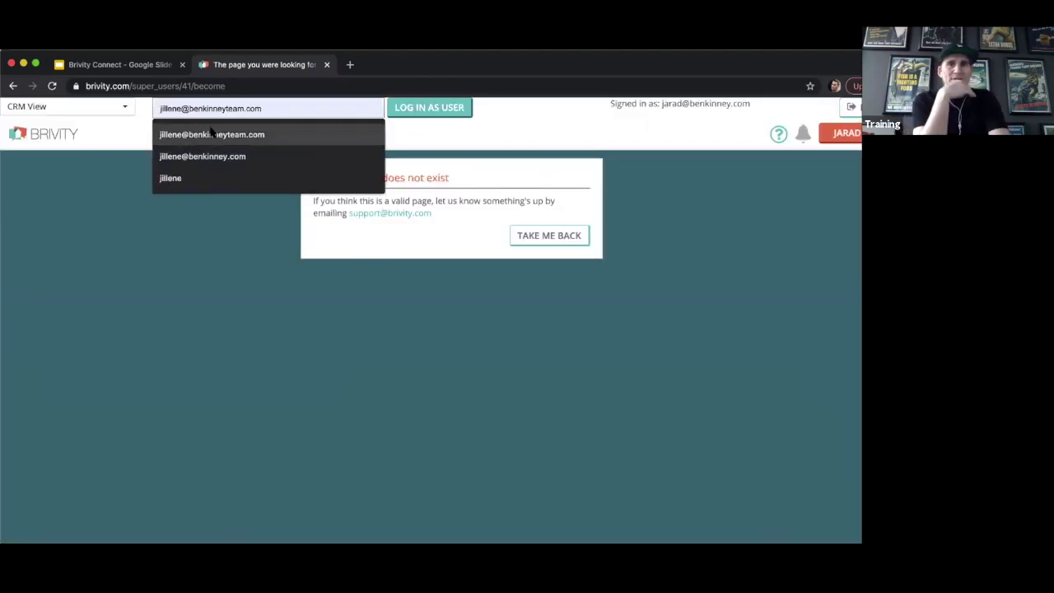
left_click(211, 133)
left_click(416, 108)
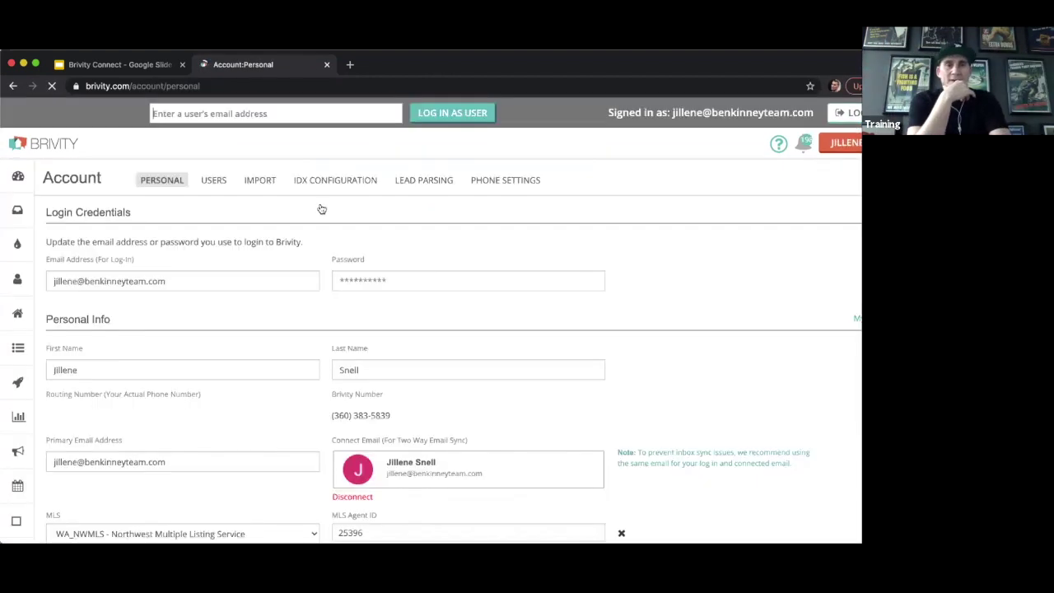
left_click(24, 178)
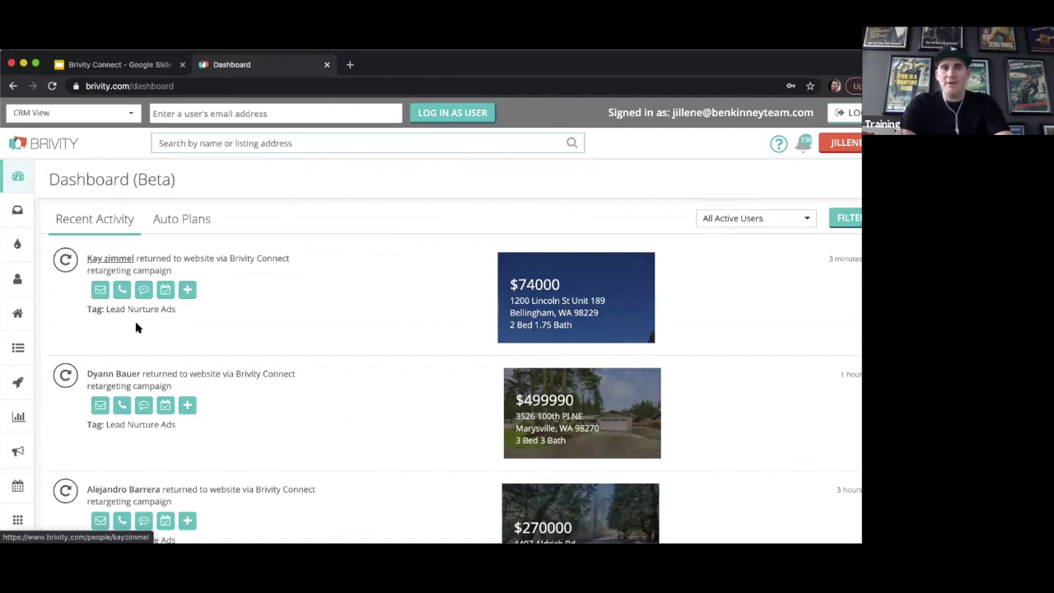
Open the first Recent Activity lead's contact record in a new tab and view it.
left_click(114, 260, "super")
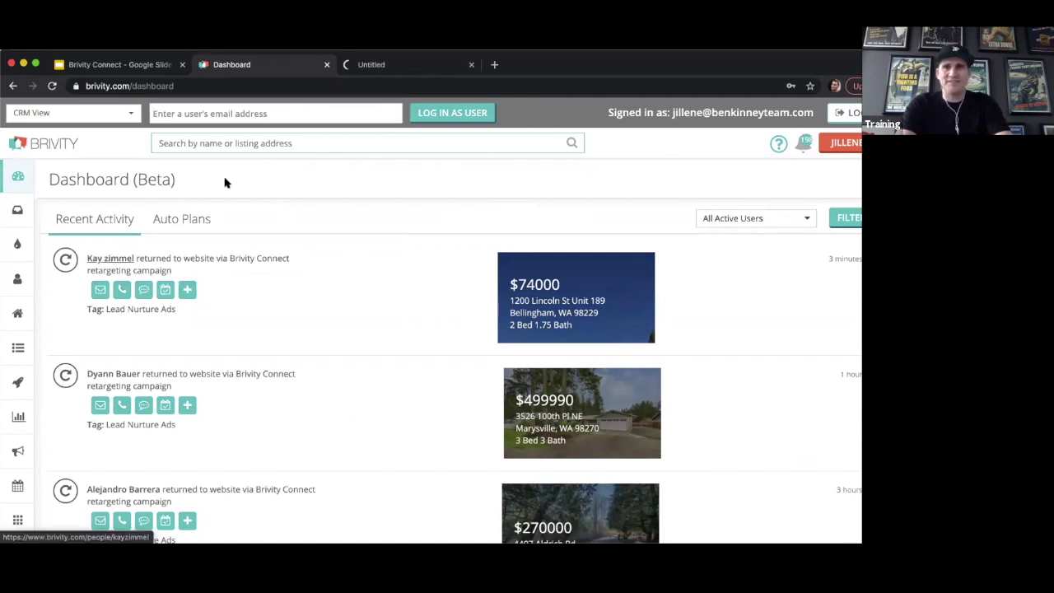
left_click(400, 65)
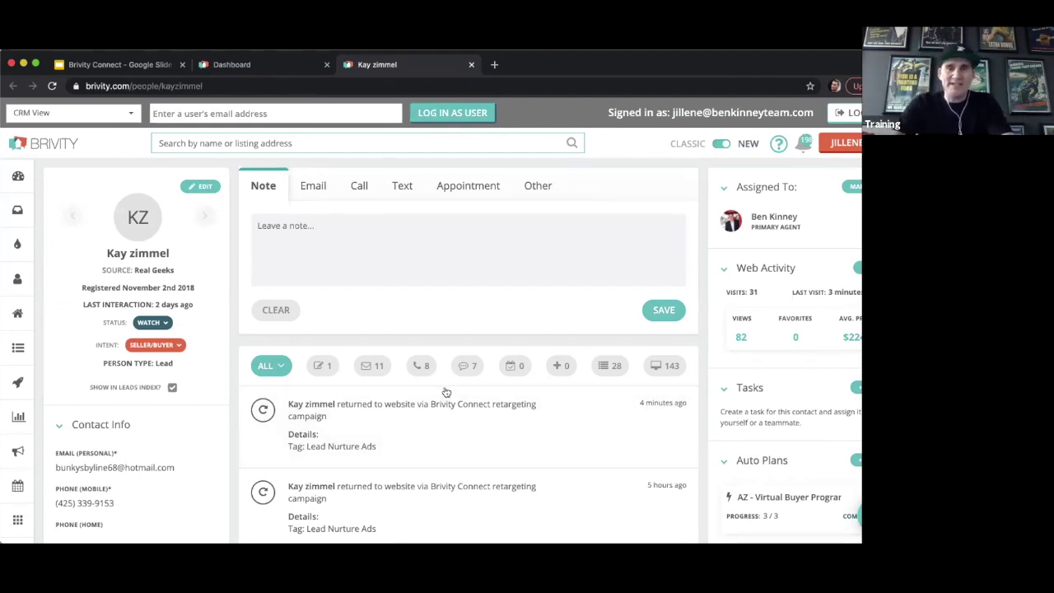
Scroll through the lead's activity feed reviewing Brivity Connect retargeting returns and web activity.
scroll(446, 392, "down", 8)
scroll(446, 392, "down", 15)
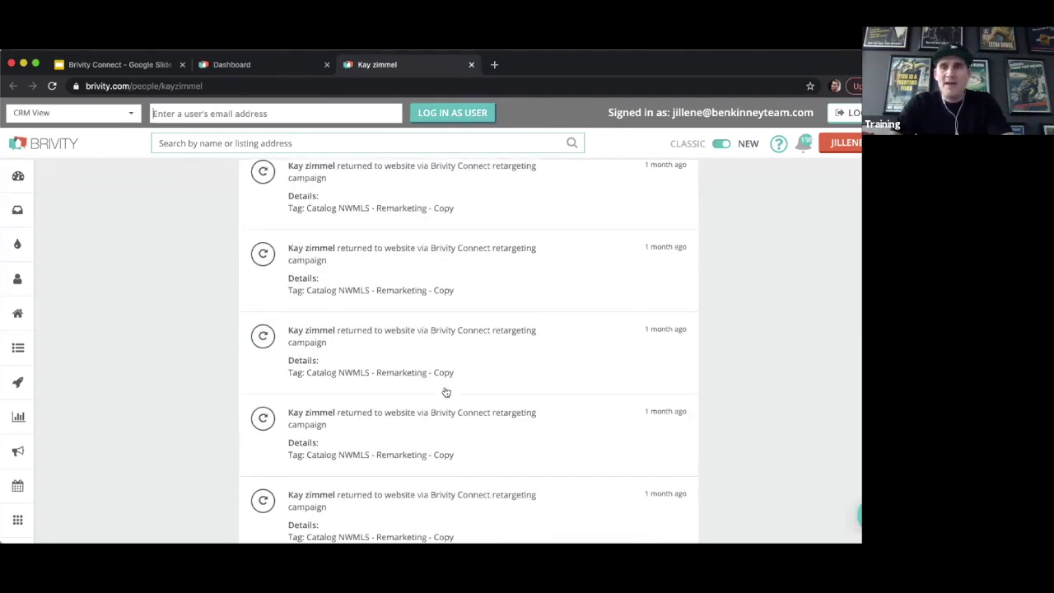
scroll(446, 392, "down", 3)
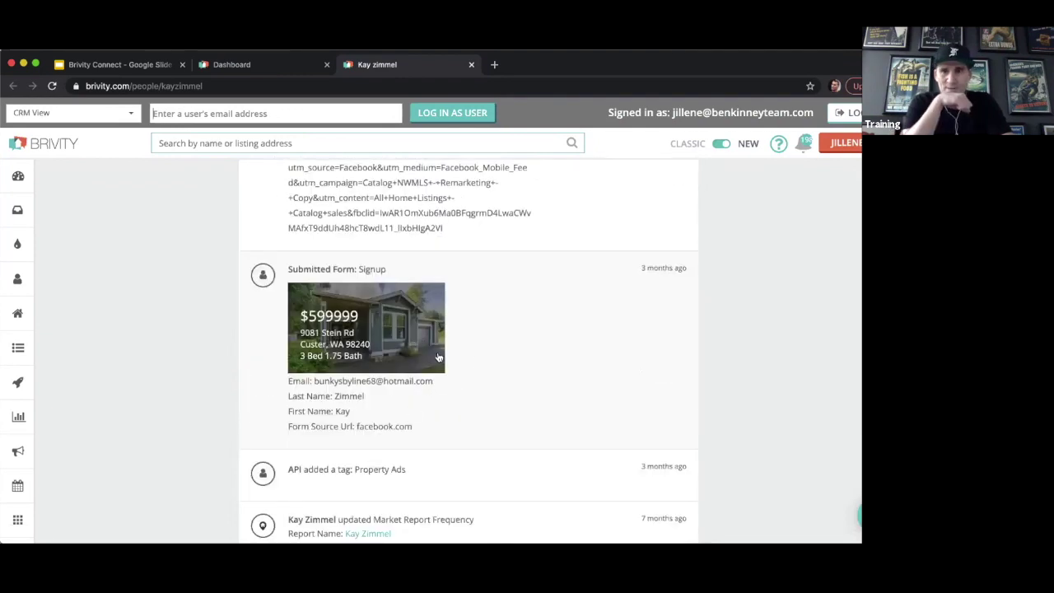
scroll(478, 362, "up", 7)
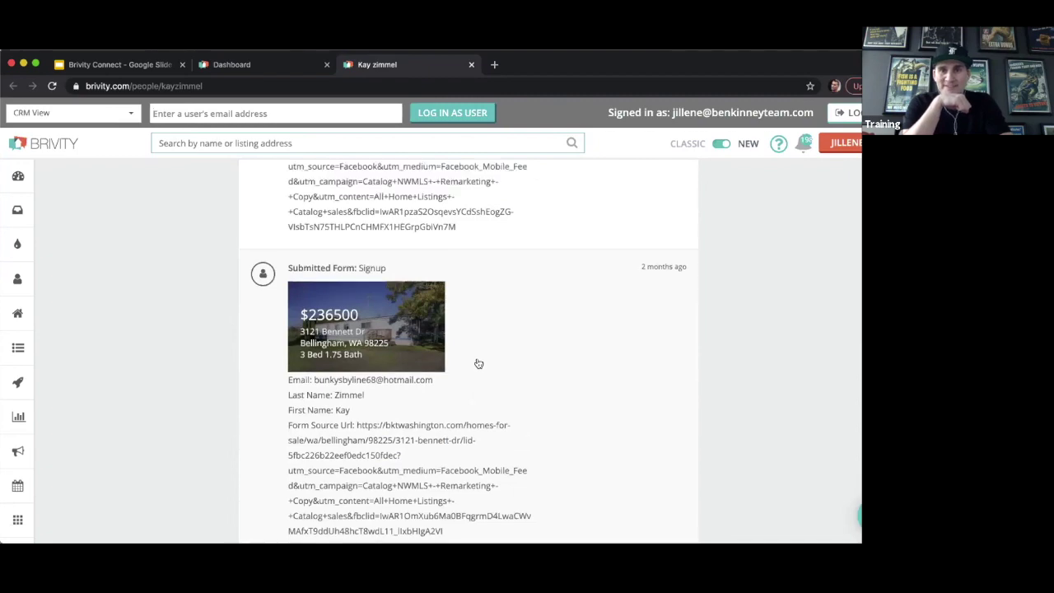
scroll(478, 363, "up", 10)
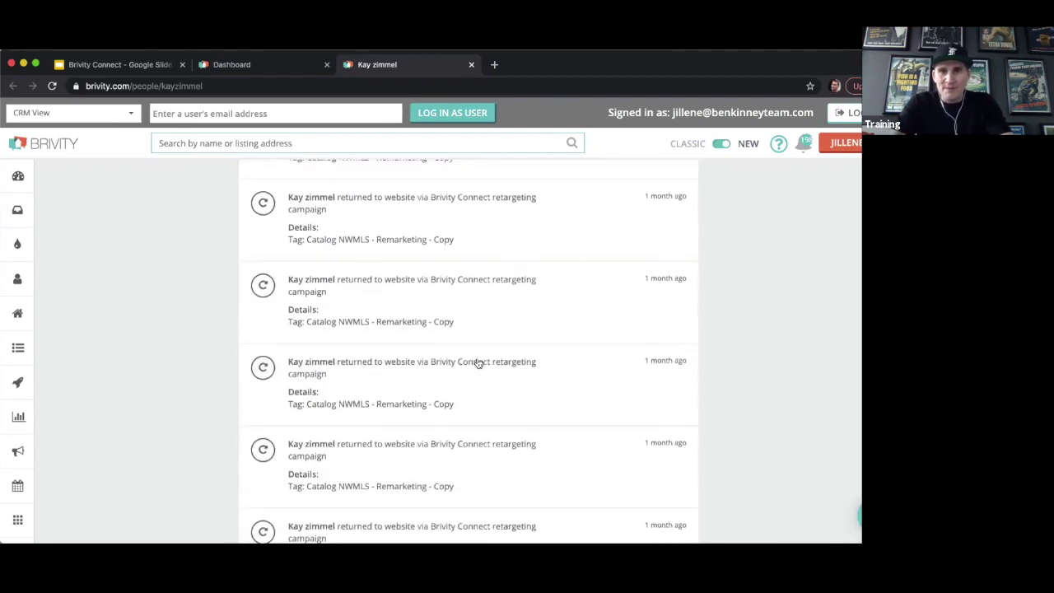
scroll(478, 363, "up", 3)
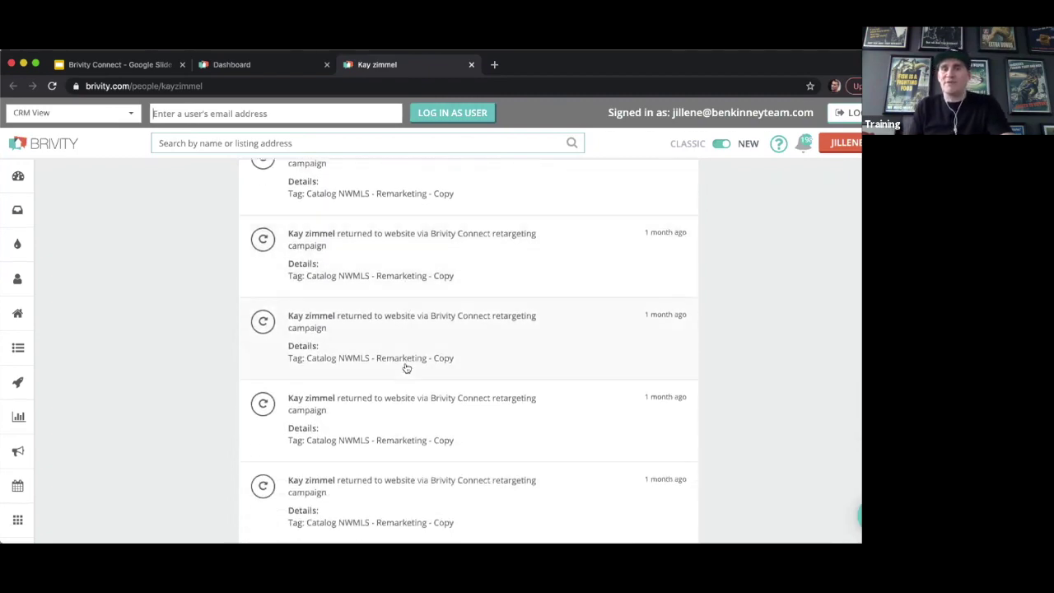
scroll(406, 369, "up", 5)
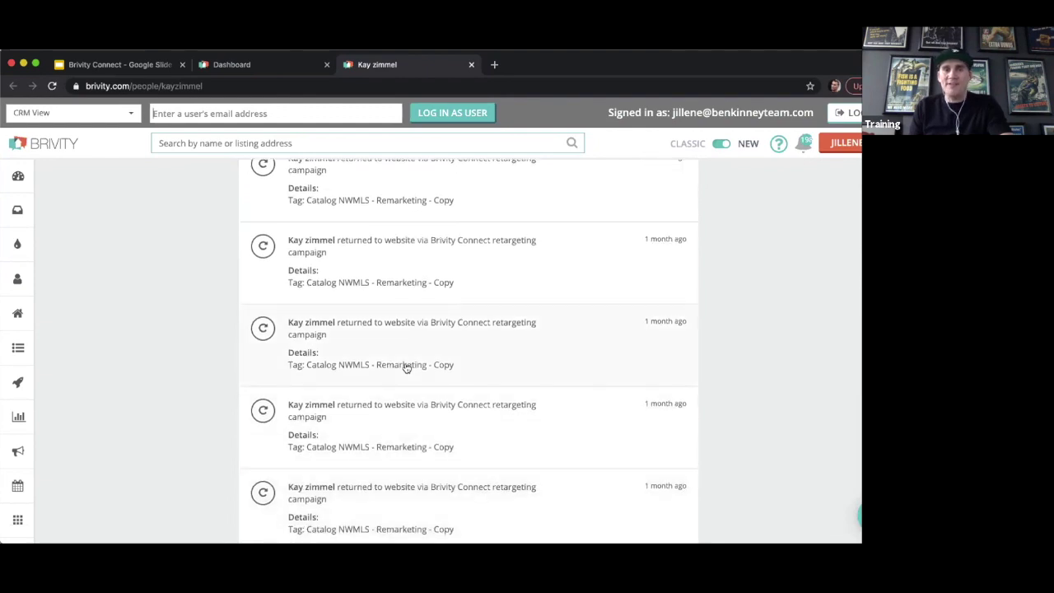
scroll(404, 369, "down", 3)
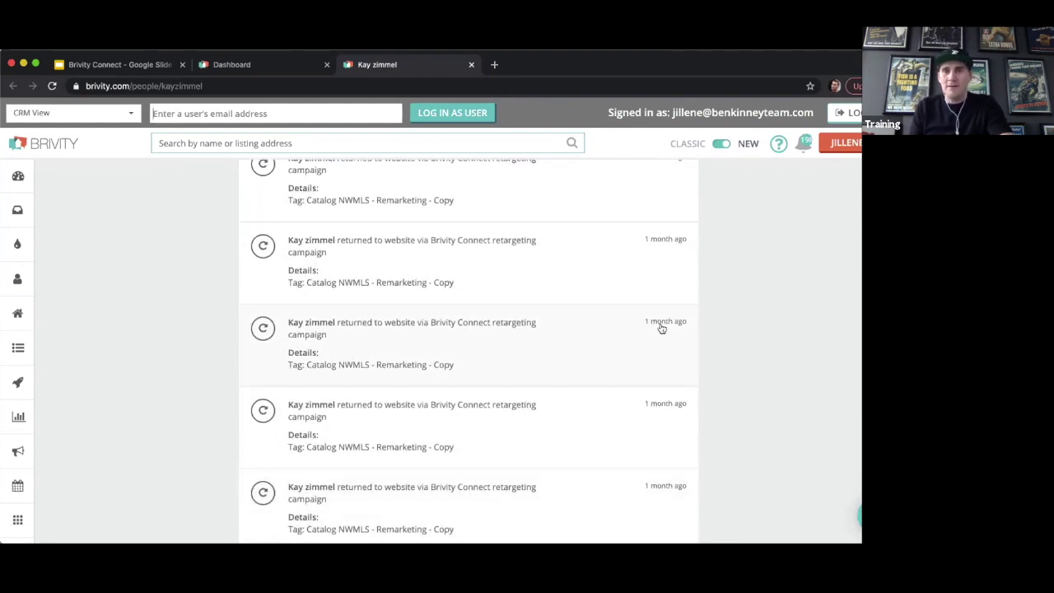
scroll(653, 331, "down", 5)
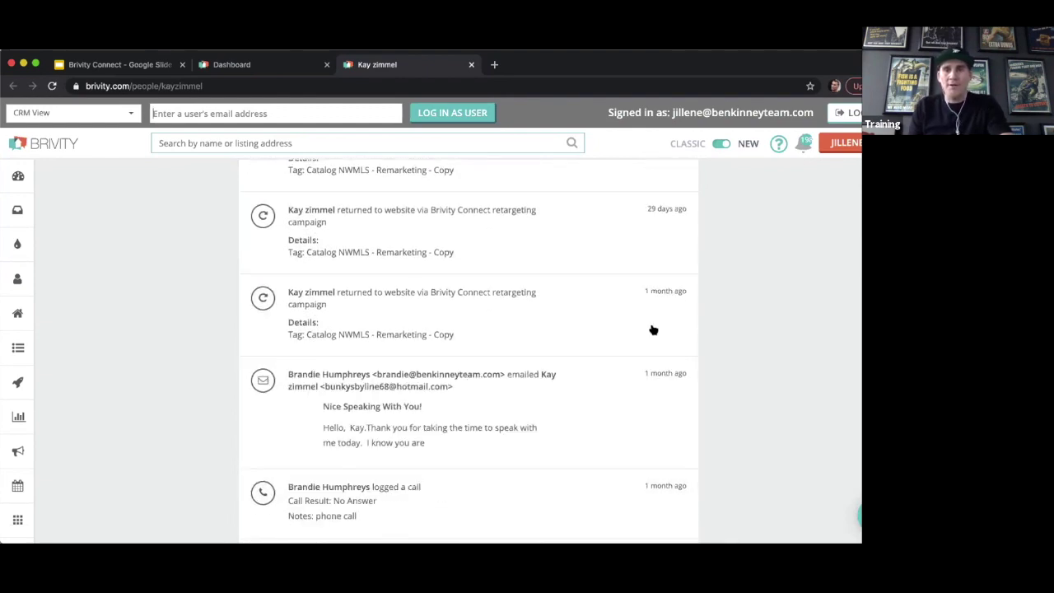
scroll(653, 330, "up", 2)
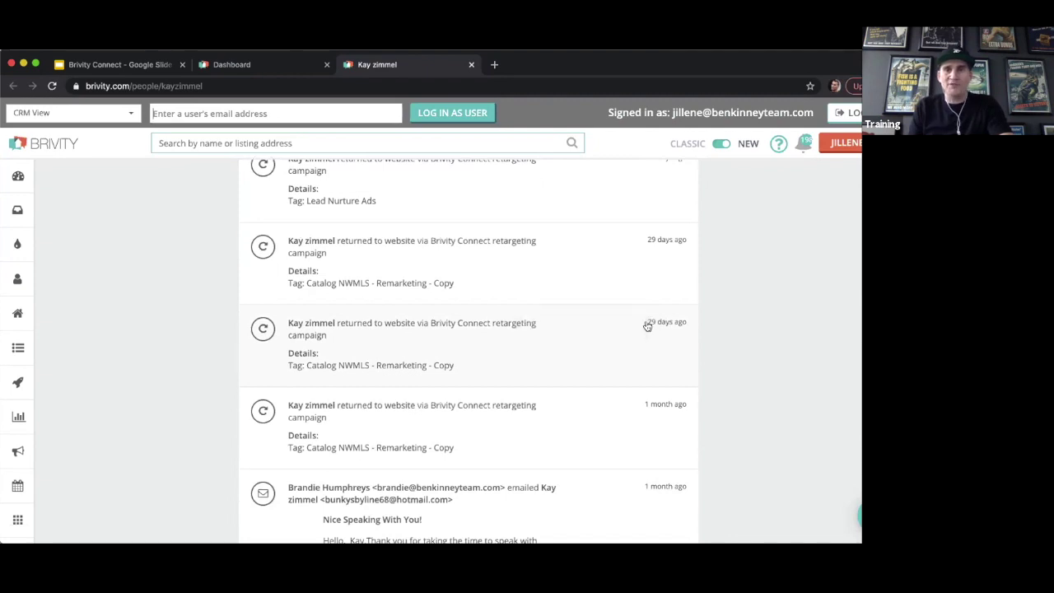
scroll(648, 326, "up", 5)
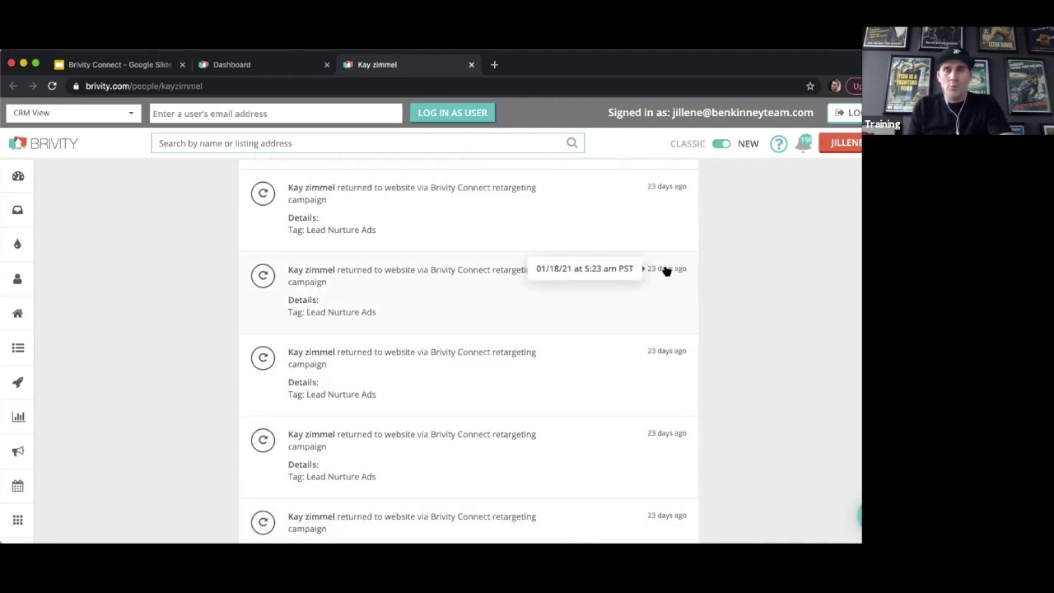
scroll(495, 344, "up", 5)
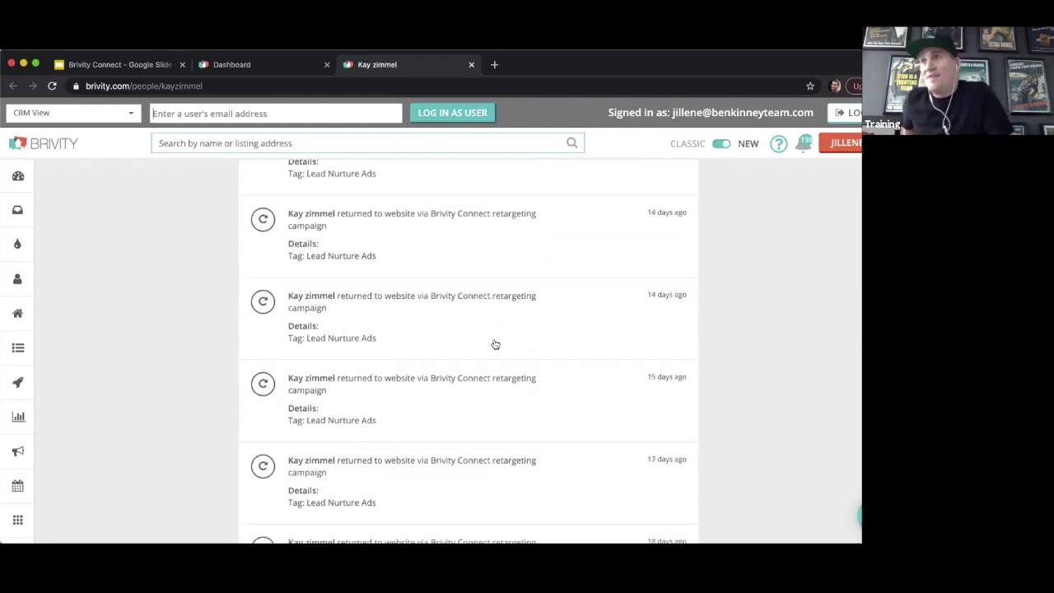
scroll(495, 344, "up", 3)
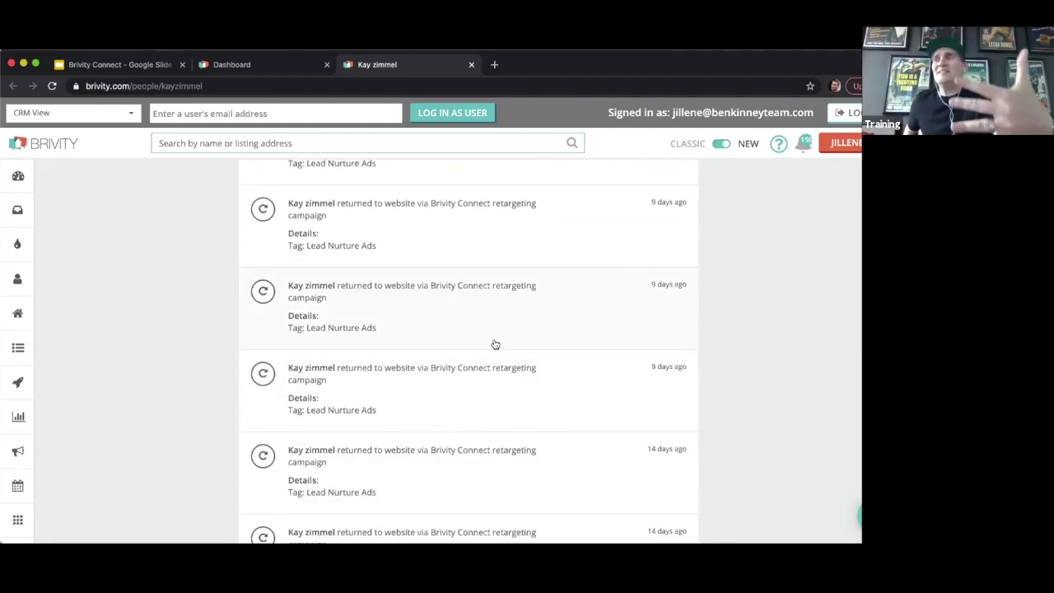
scroll(495, 344, "up", 1)
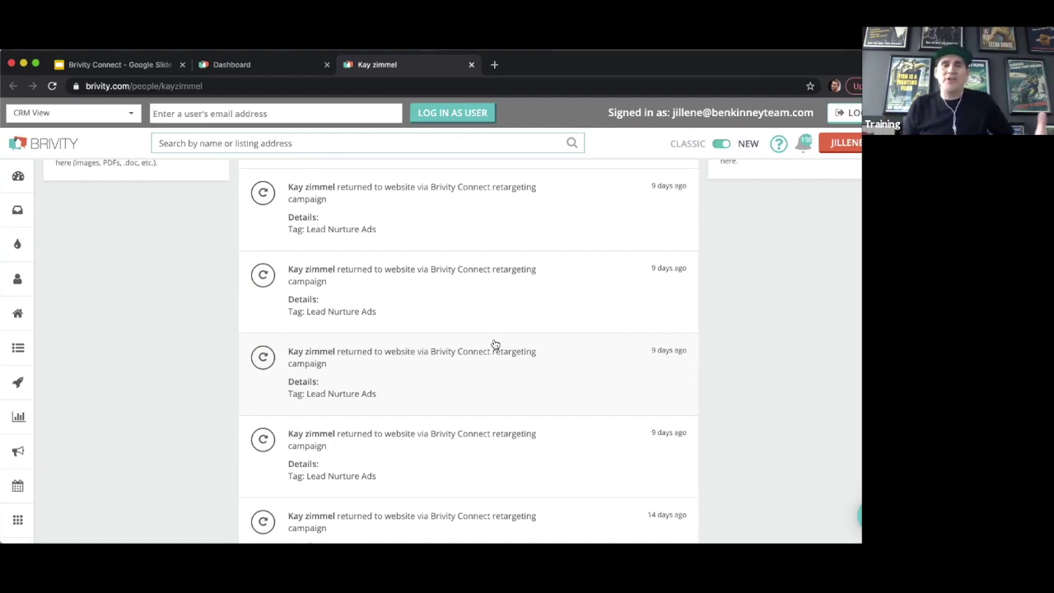
scroll(494, 344, "up", 7)
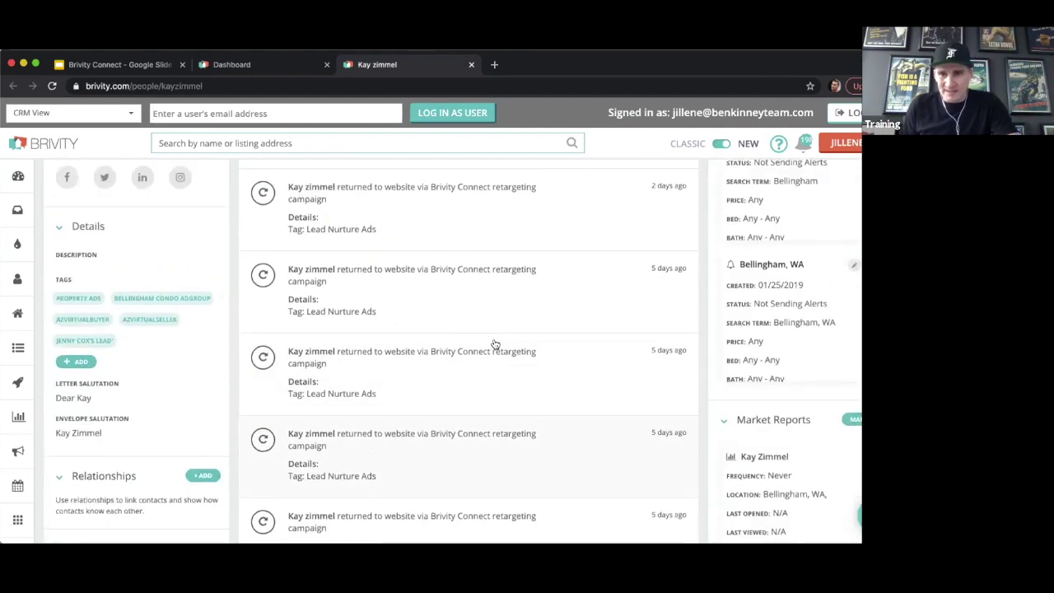
scroll(503, 375, "up", 5)
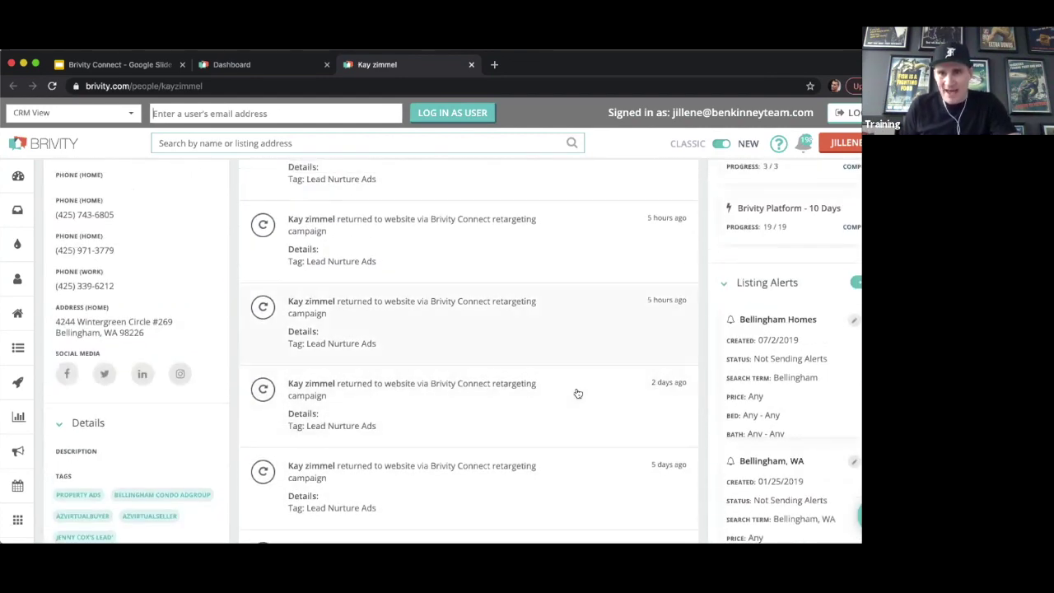
scroll(559, 398, "up", 1)
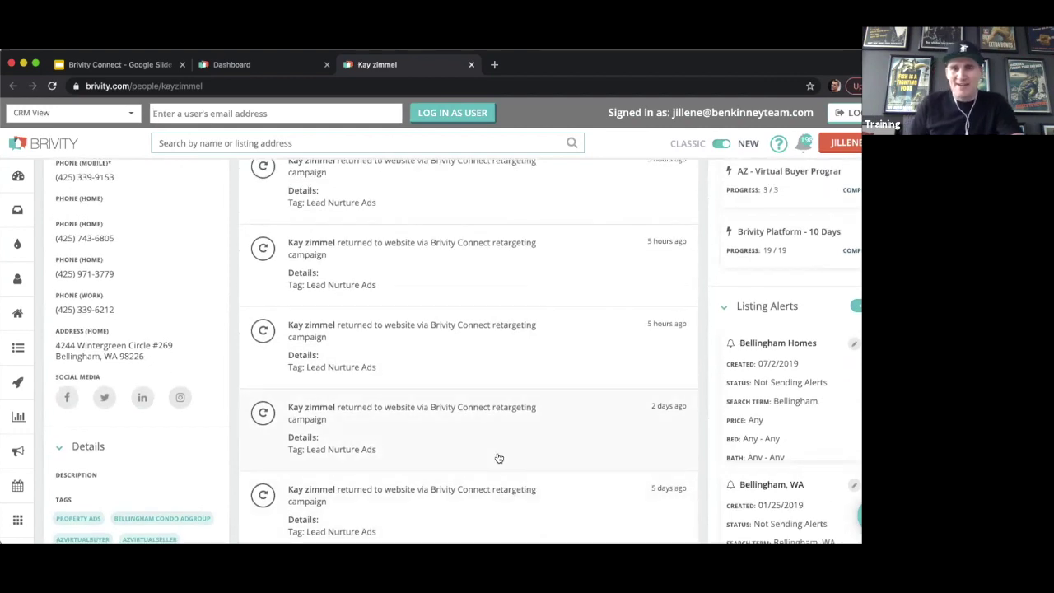
scroll(498, 458, "up", 2)
scroll(498, 458, "up", 2)
scroll(473, 404, "up", 3)
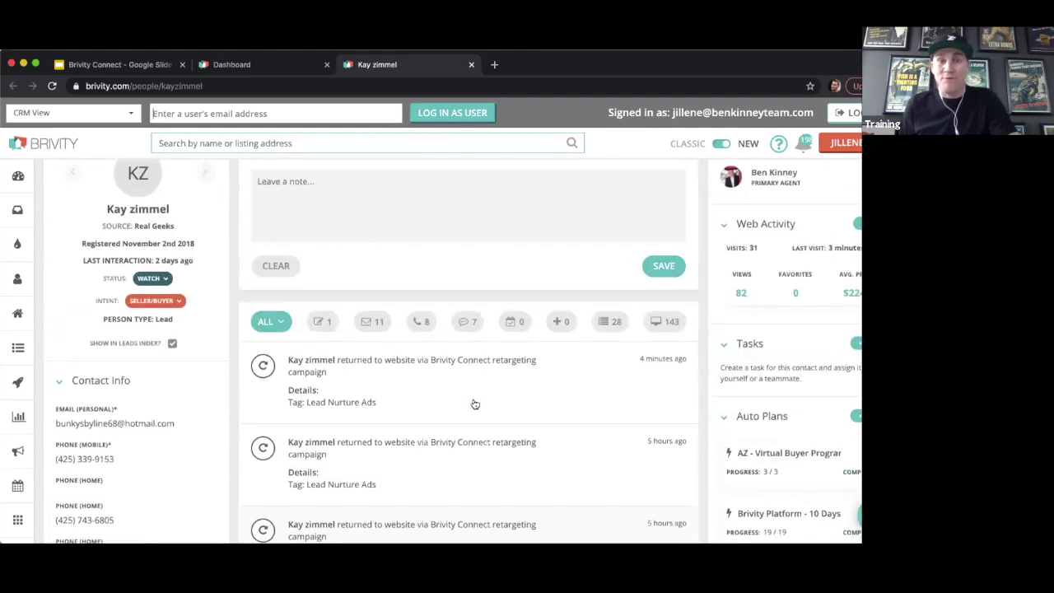
Check the exact dates of the return visits and go back to the Google Slides deck at slide 53.
mouse_move(659, 467)
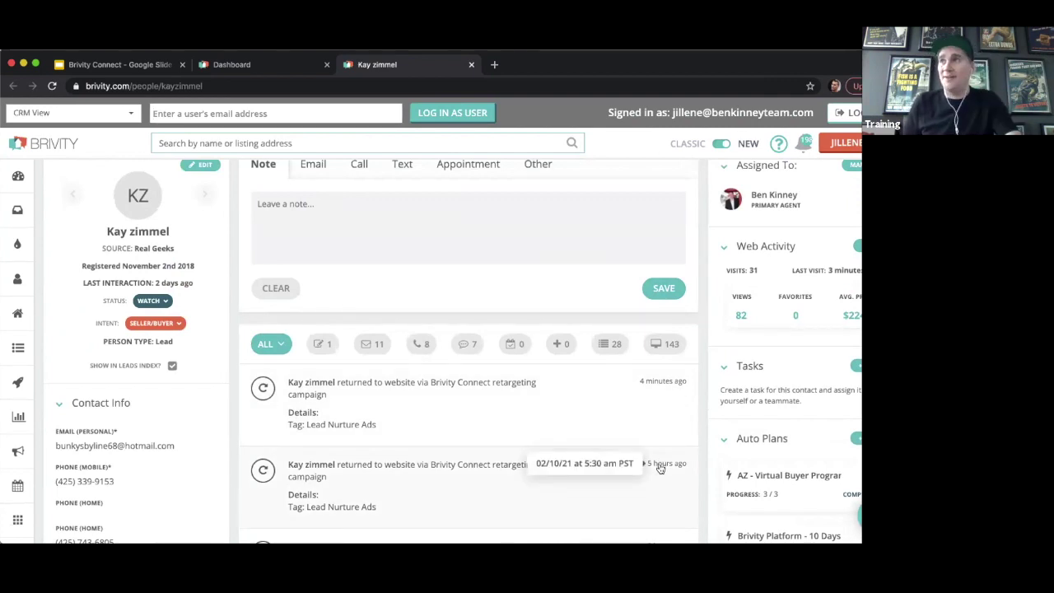
mouse_move(657, 381)
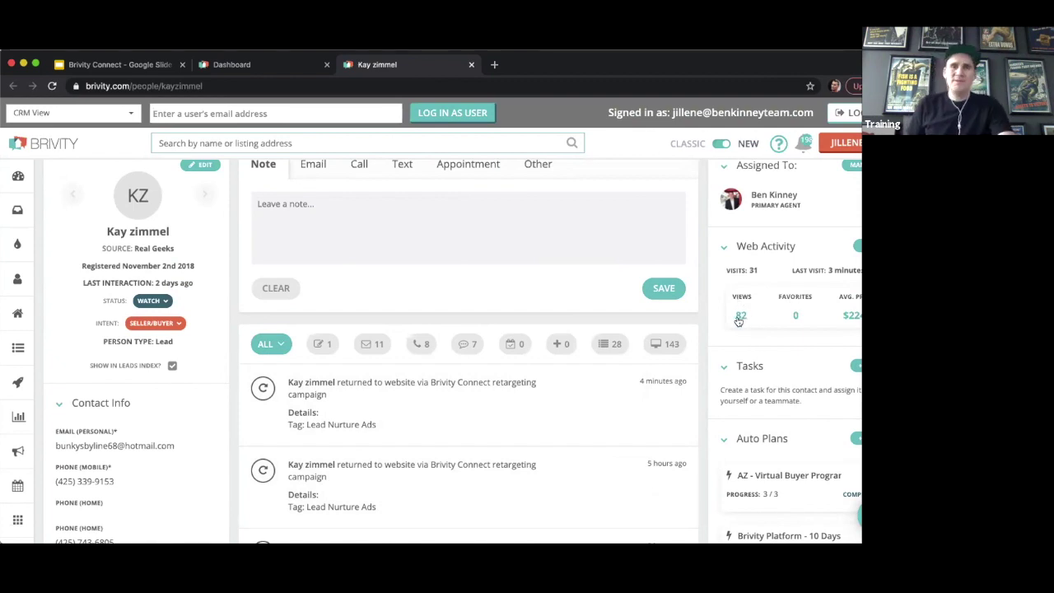
scroll(478, 230, "up", 1)
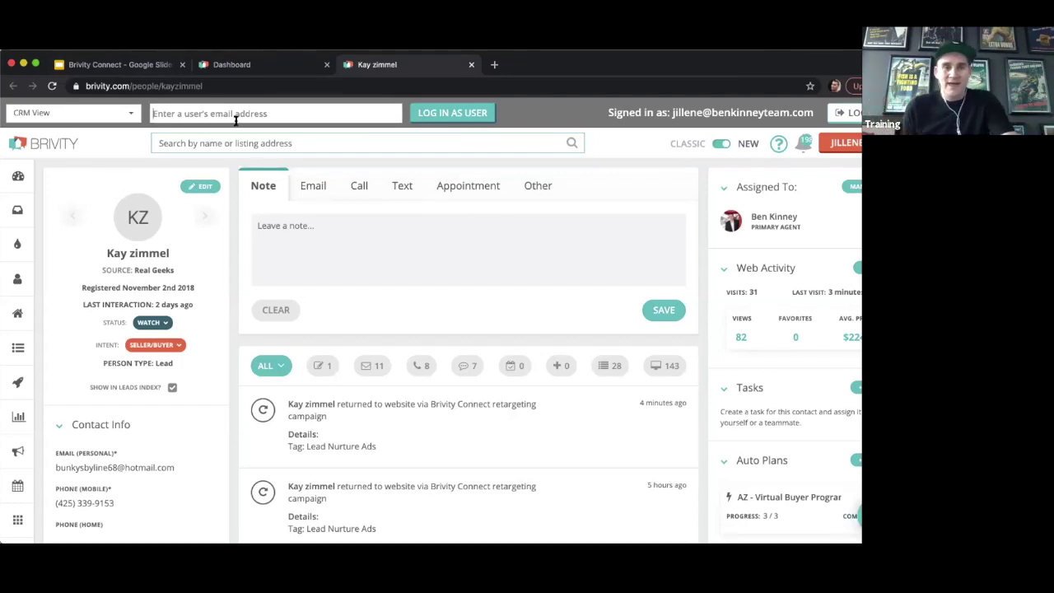
left_click(206, 118)
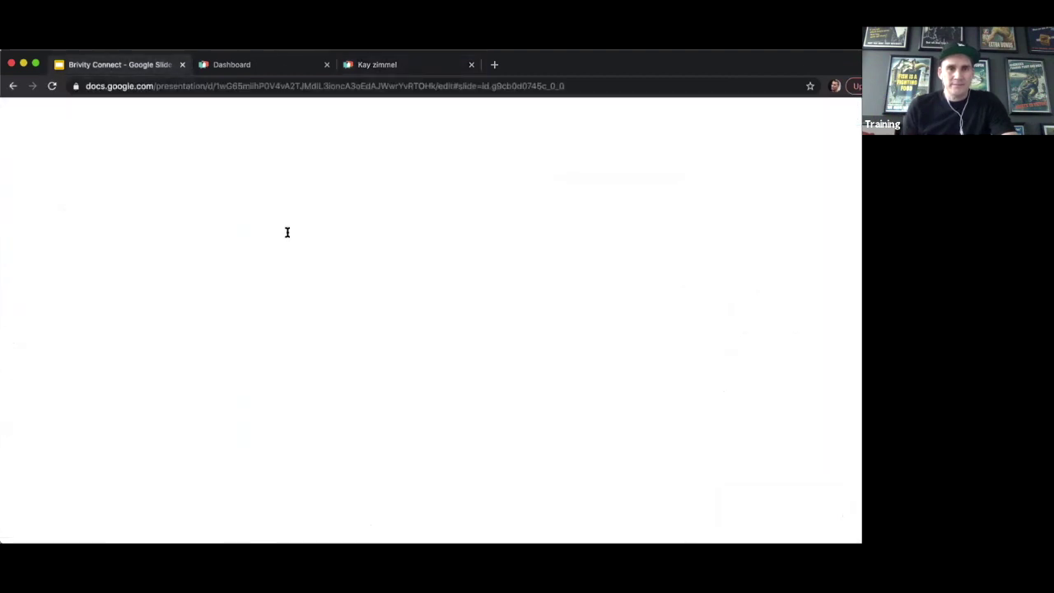
Return to the lead's contact tab and expand the Leads lists (All Leads 23875, Valuations 2271).
left_click(379, 64)
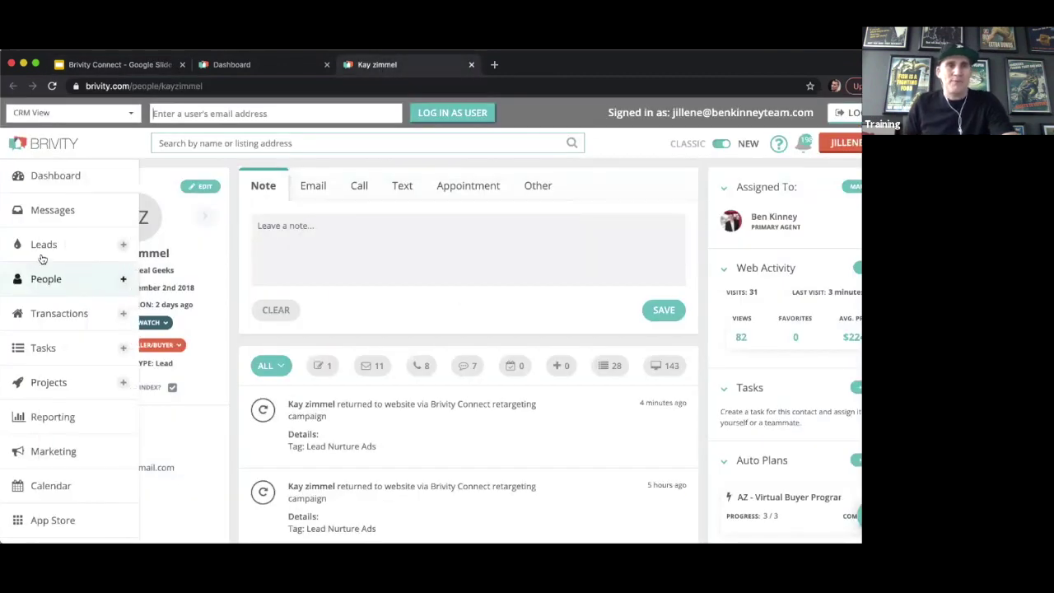
left_click(42, 249)
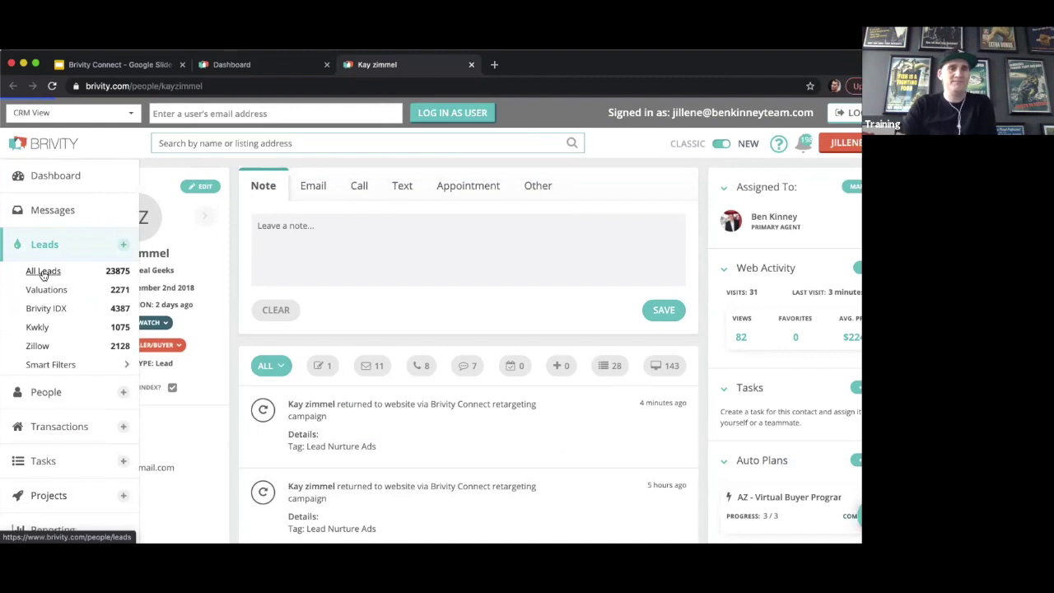
Open All Leads (23875 contacts) and sort it by Last Visit, most recent first.
left_click(43, 272)
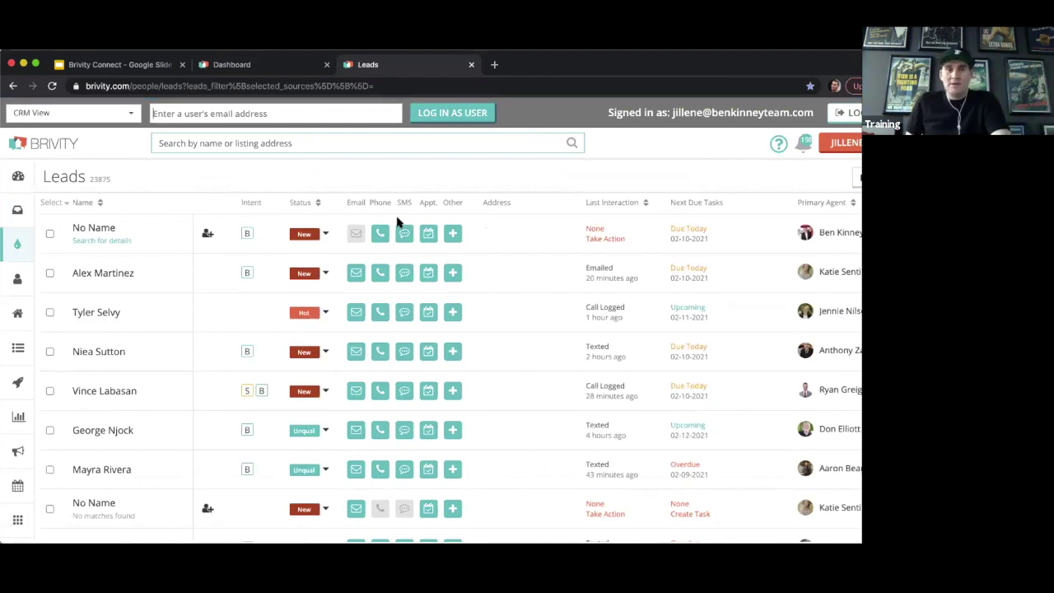
scroll(401, 219, "right", 10)
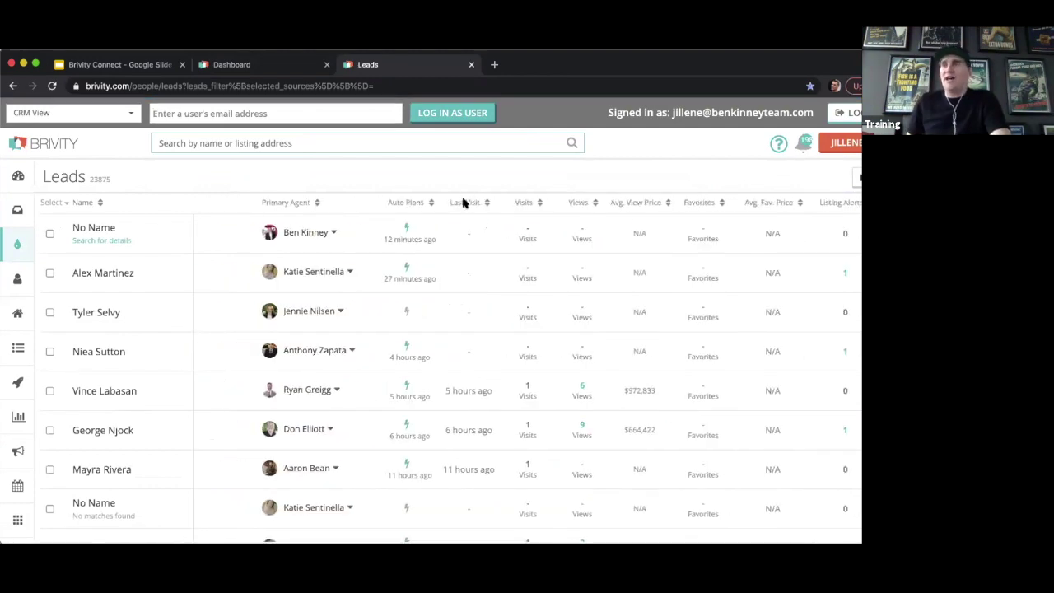
left_click(464, 202)
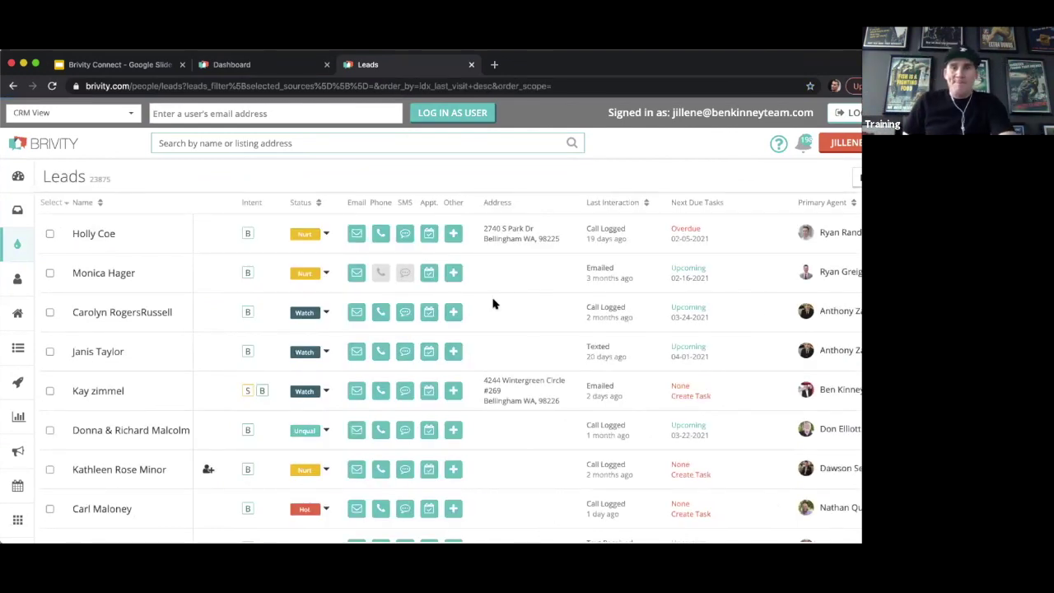
scroll(563, 274, "right", 8)
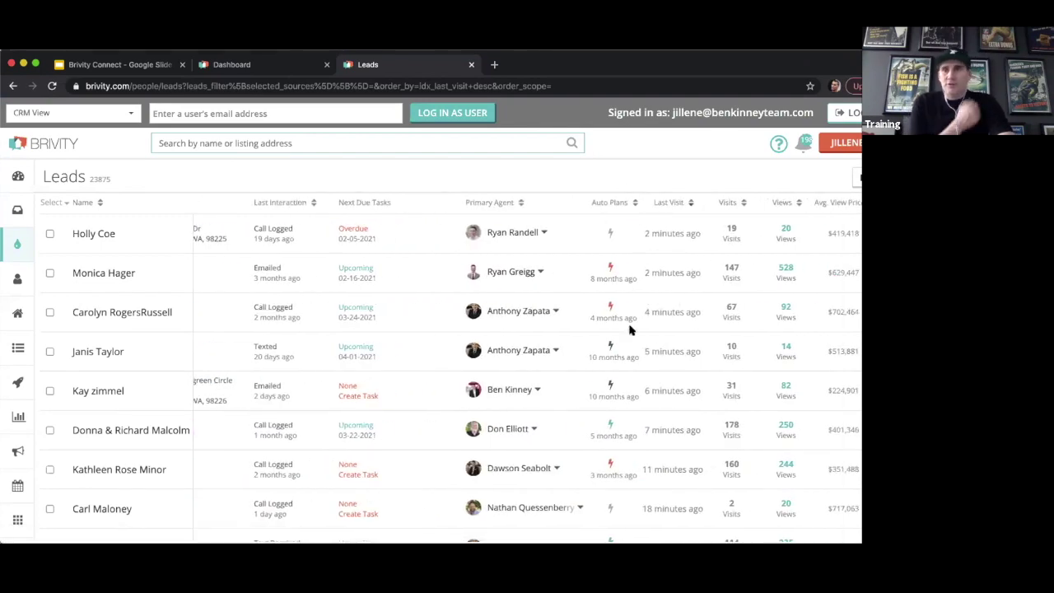
scroll(650, 453, "down", 20)
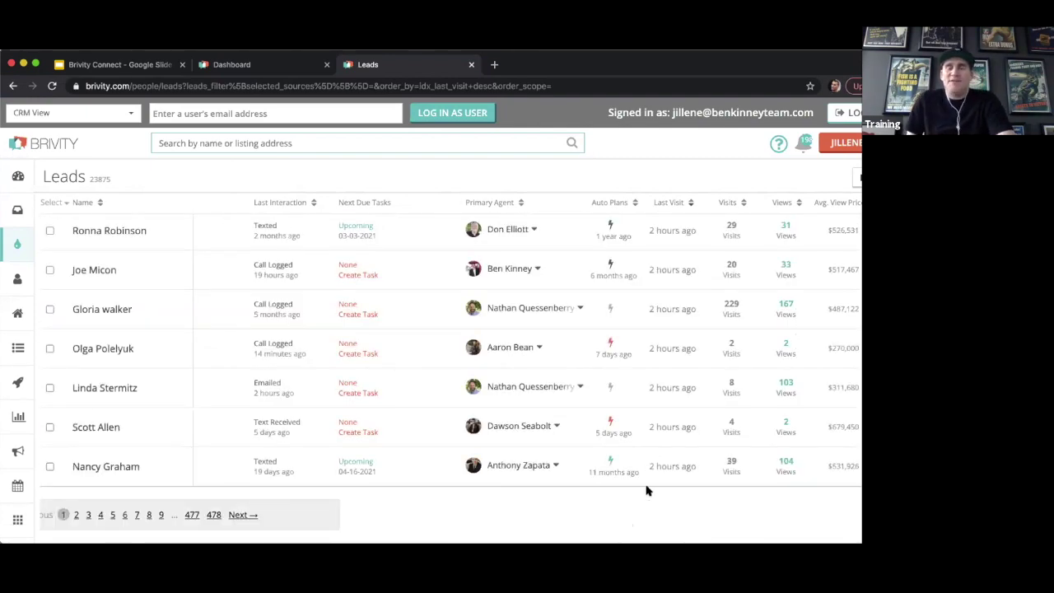
scroll(647, 490, "up", 10)
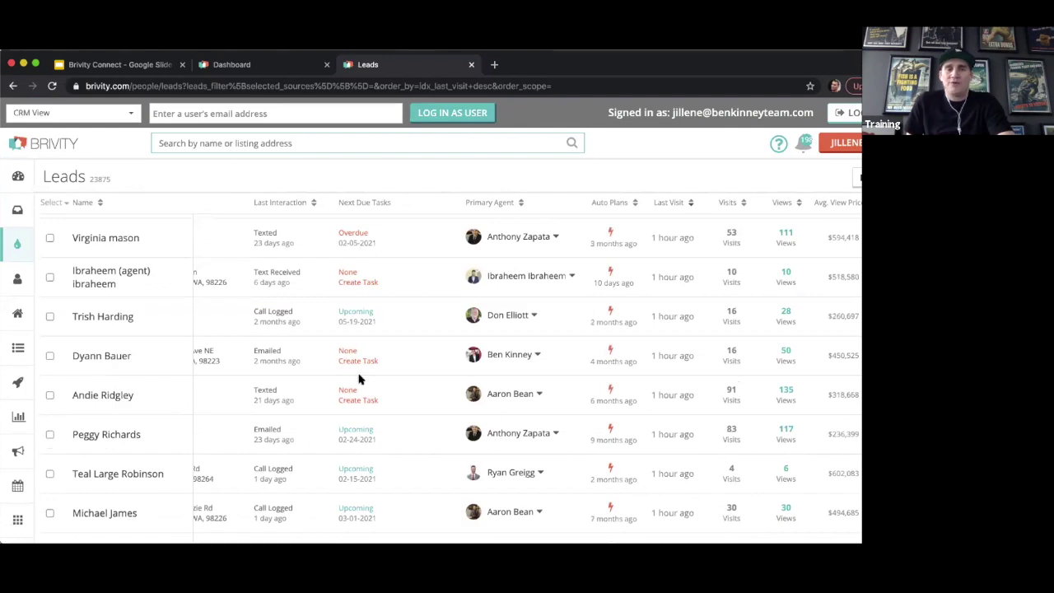
scroll(272, 379, "up", 10)
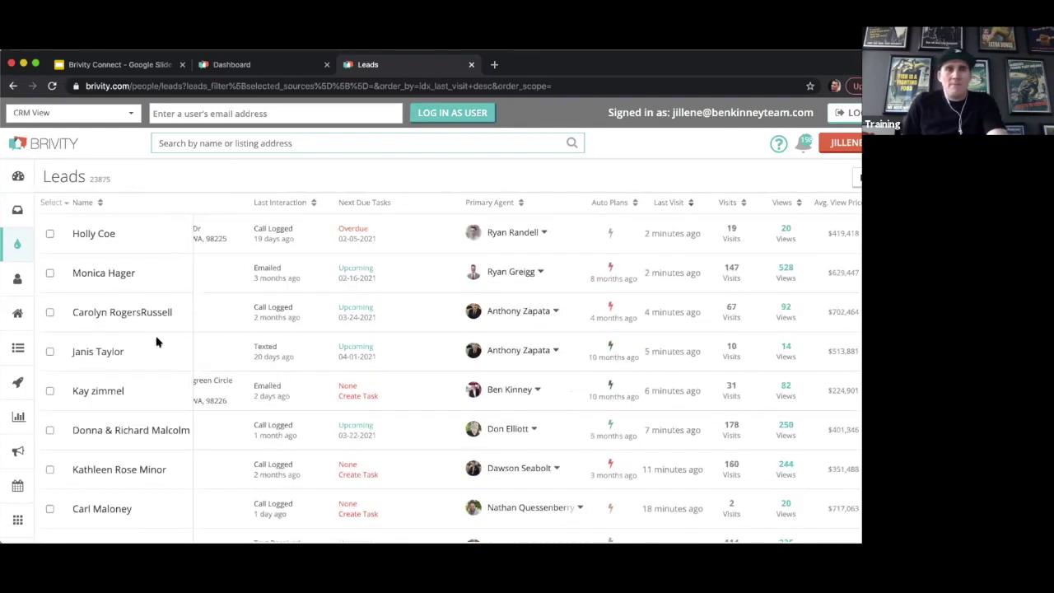
Switch to the Dashboard tab and scroll its Recent Activity feed of retargeting returns and listing questions.
left_click(233, 67)
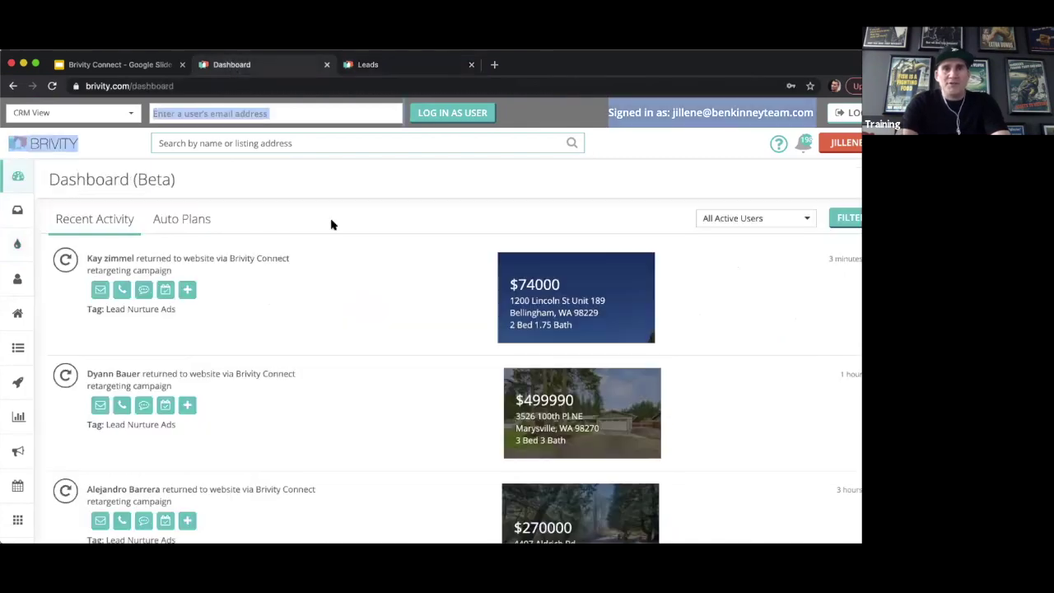
scroll(341, 285, "down", 4)
scroll(342, 287, "down", 2)
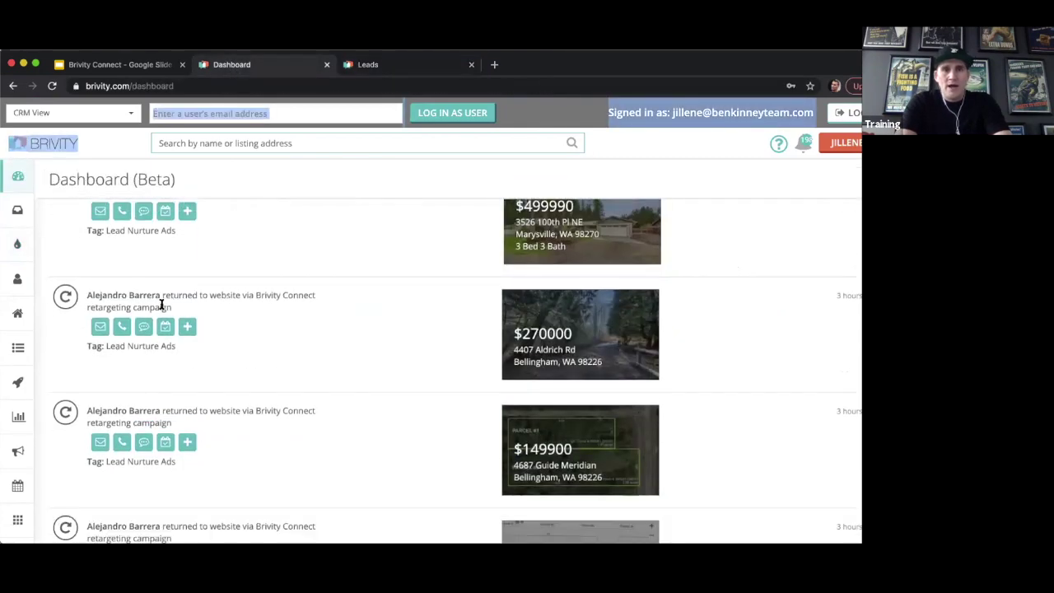
scroll(261, 344, "down", 10)
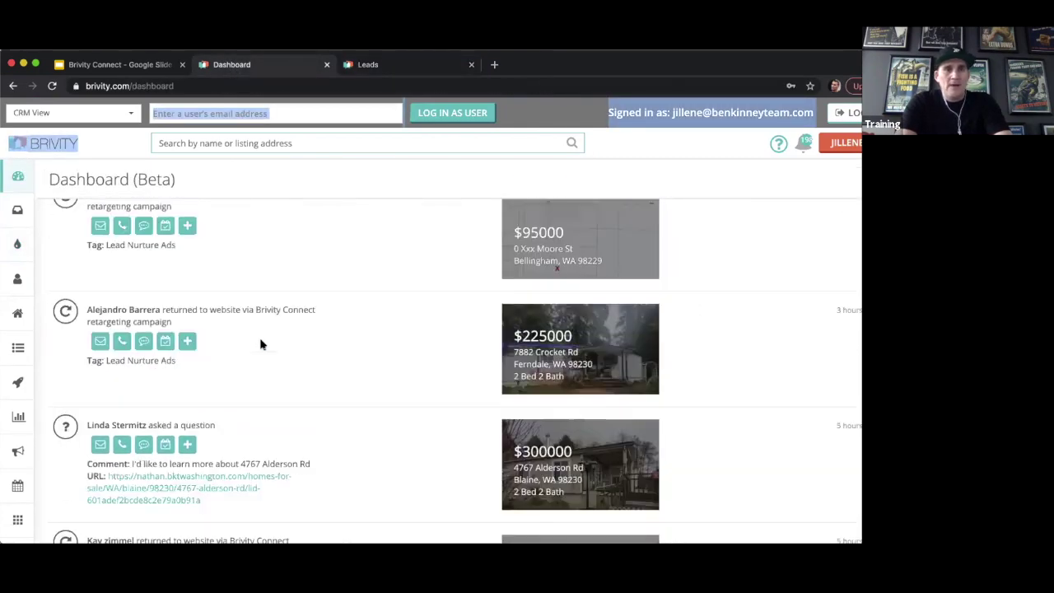
scroll(247, 349, "down", 5)
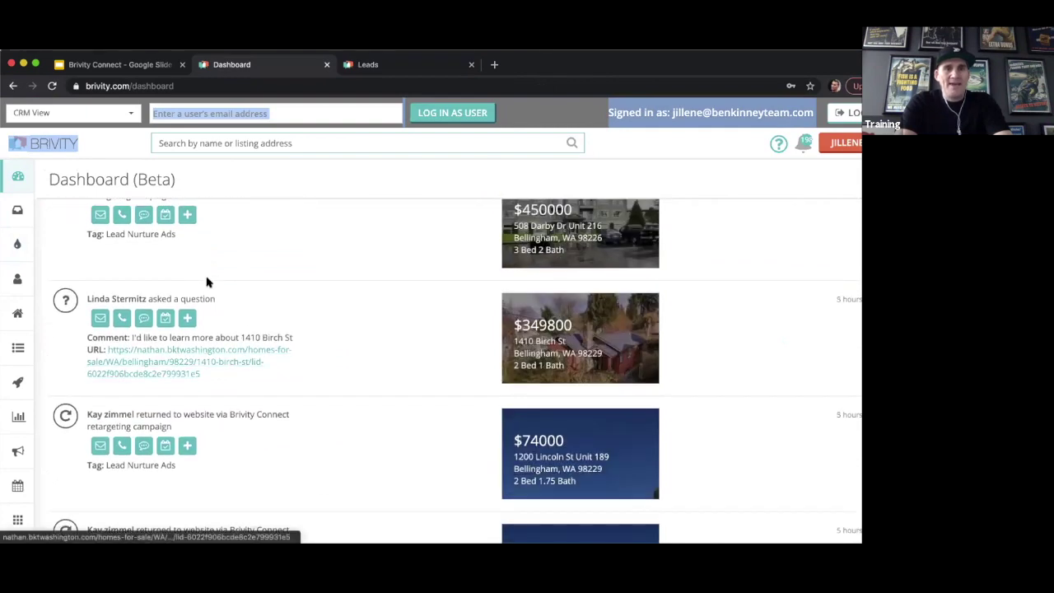
scroll(247, 280, "up", 2)
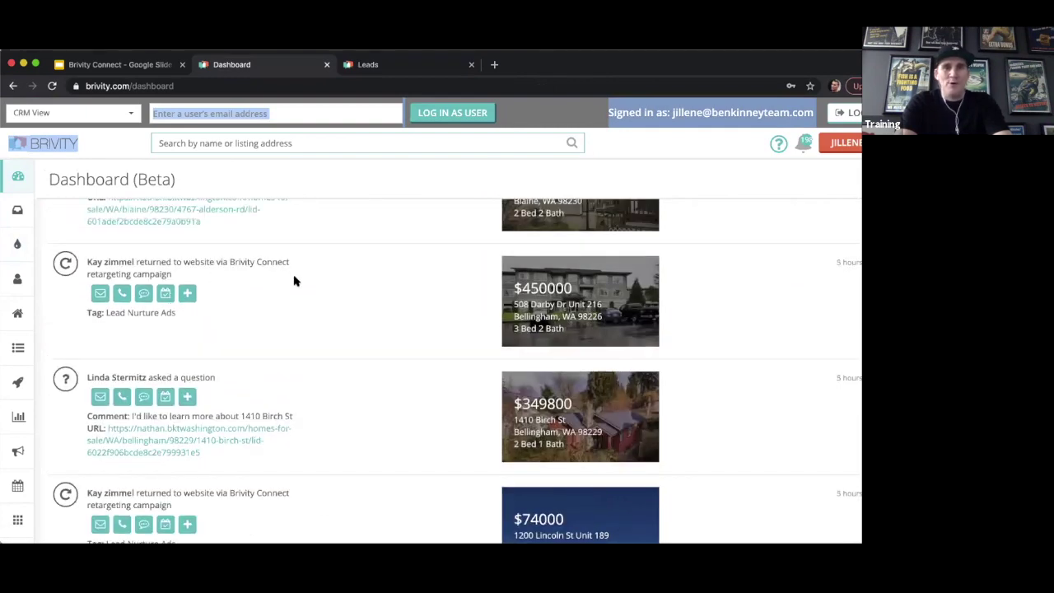
scroll(294, 281, "down", 10)
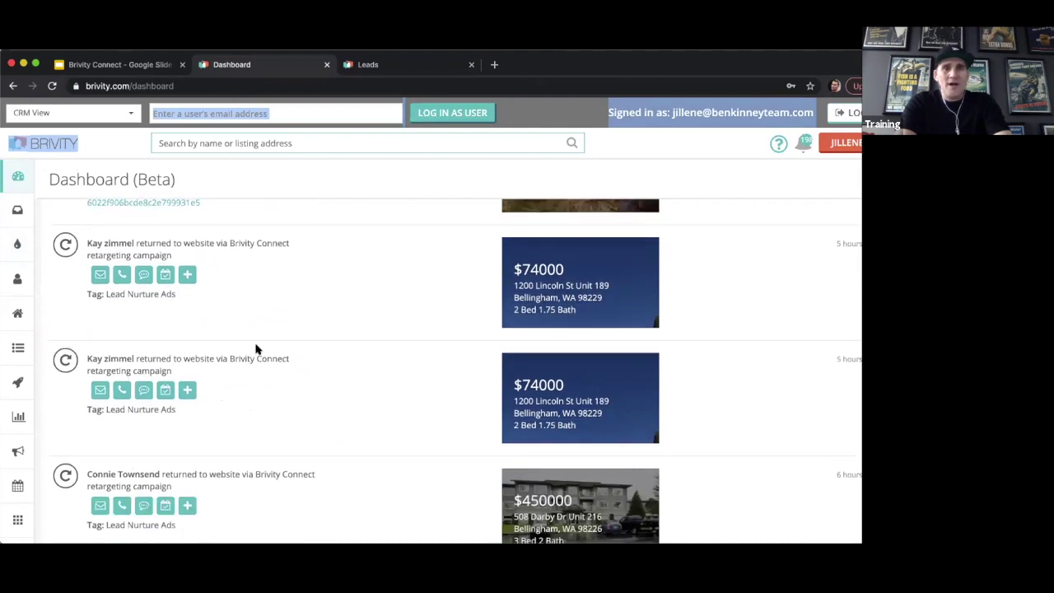
scroll(255, 349, "down", 10)
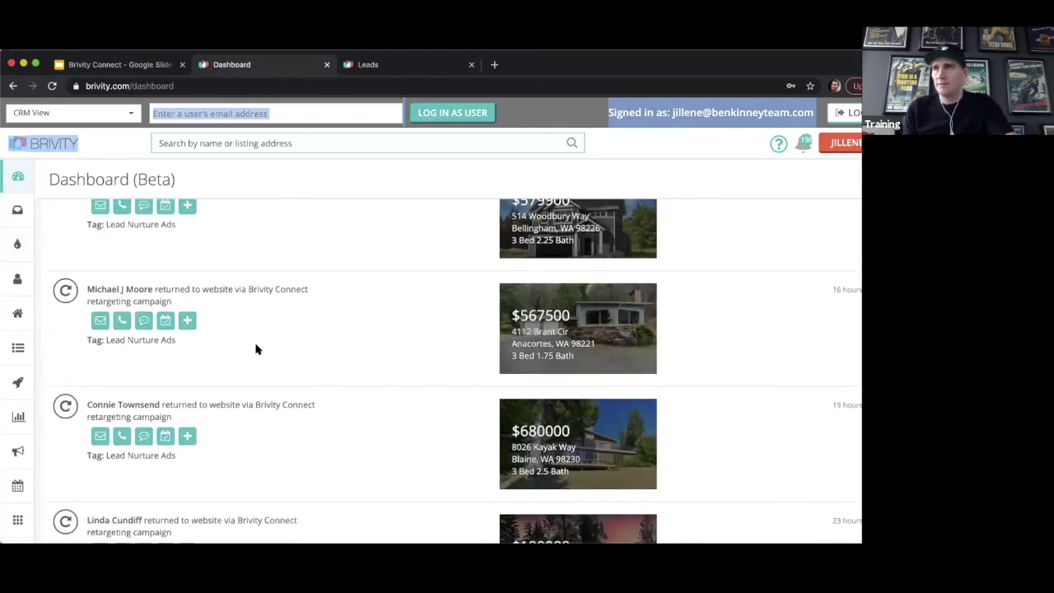
Present the Brivity Connect deck full screen starting from slide 54, 'Better data - immediately and ongoing'.
left_click(144, 68)
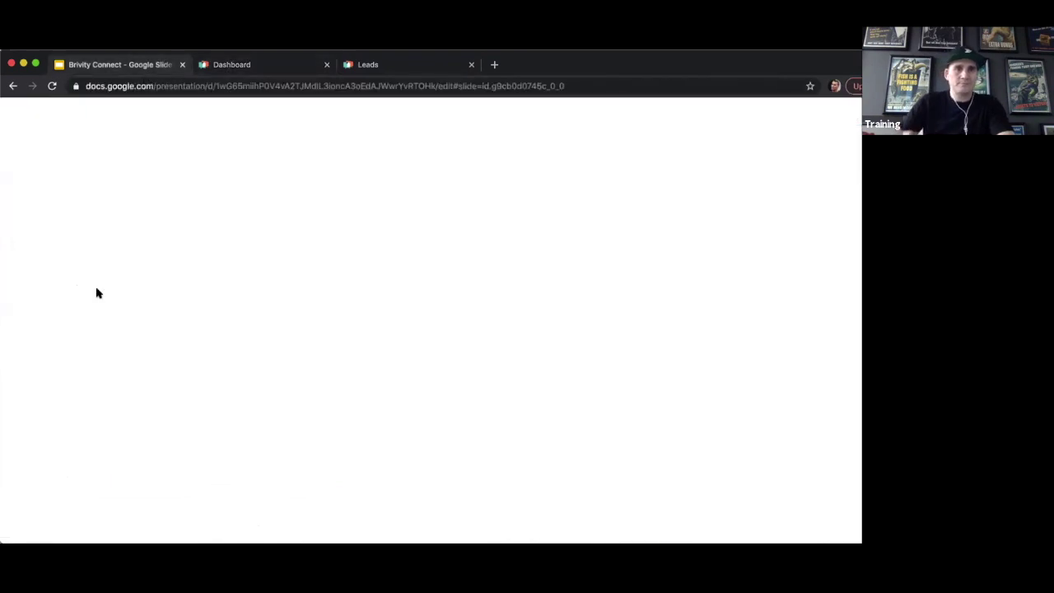
scroll(66, 441, "down", 2)
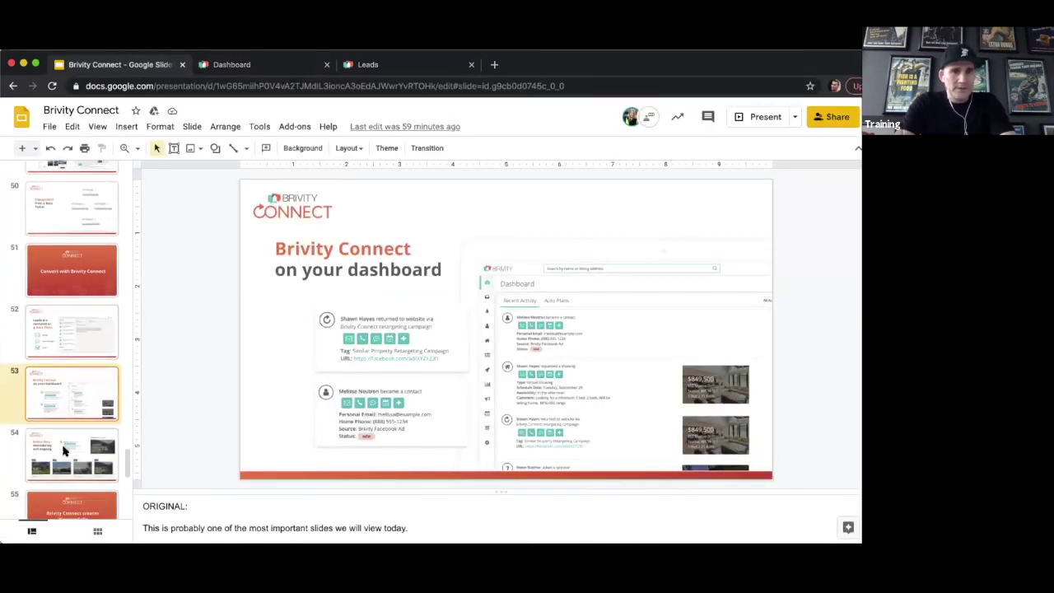
left_click(72, 453)
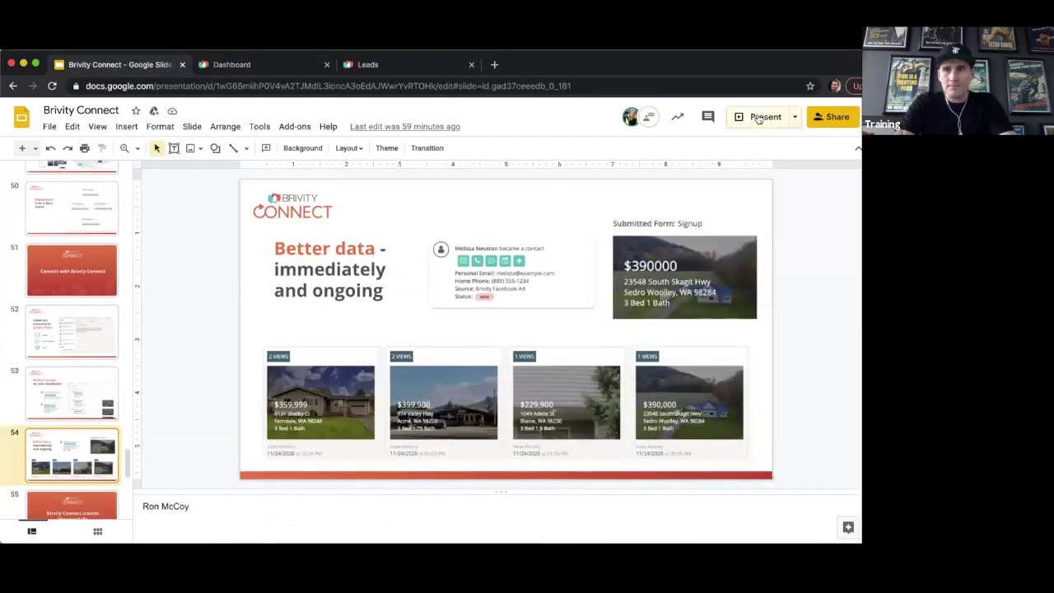
left_click(760, 120)
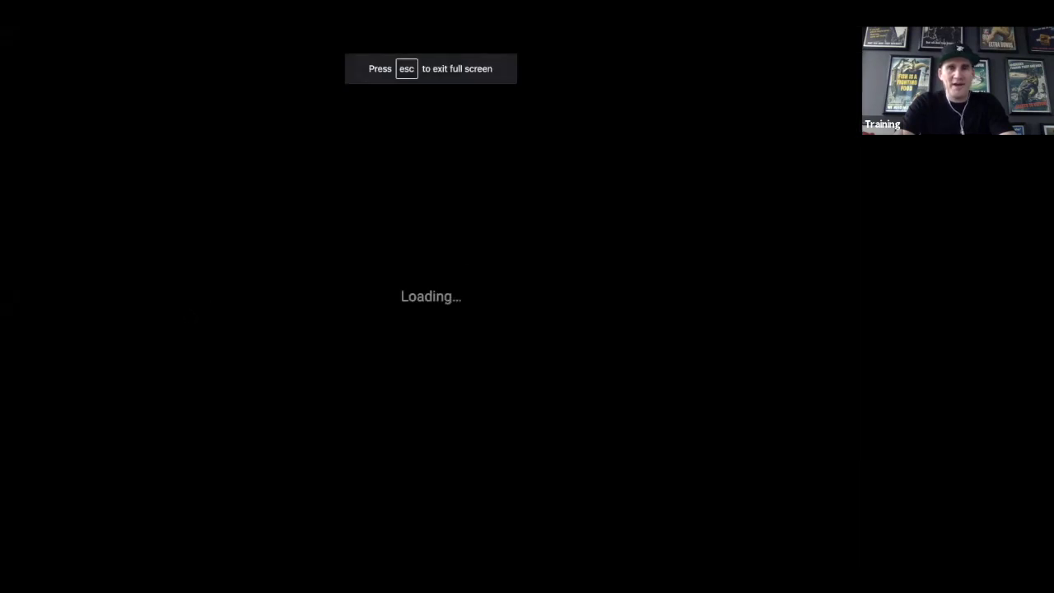